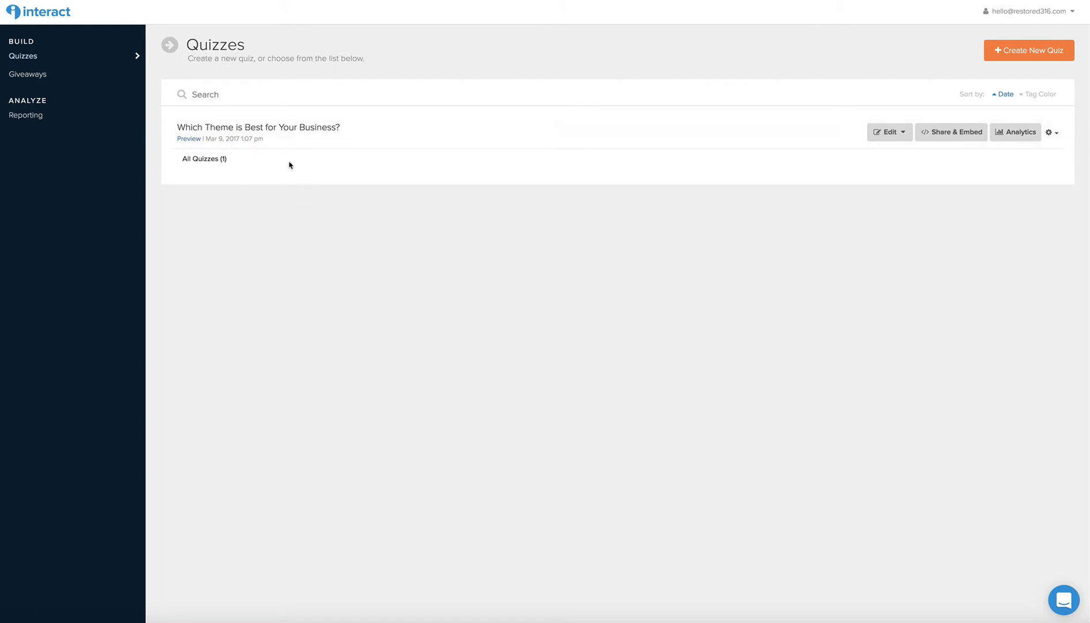
Step: Start a new quiz and scroll through the pre-made quiz template gallery
left_click(1001, 53)
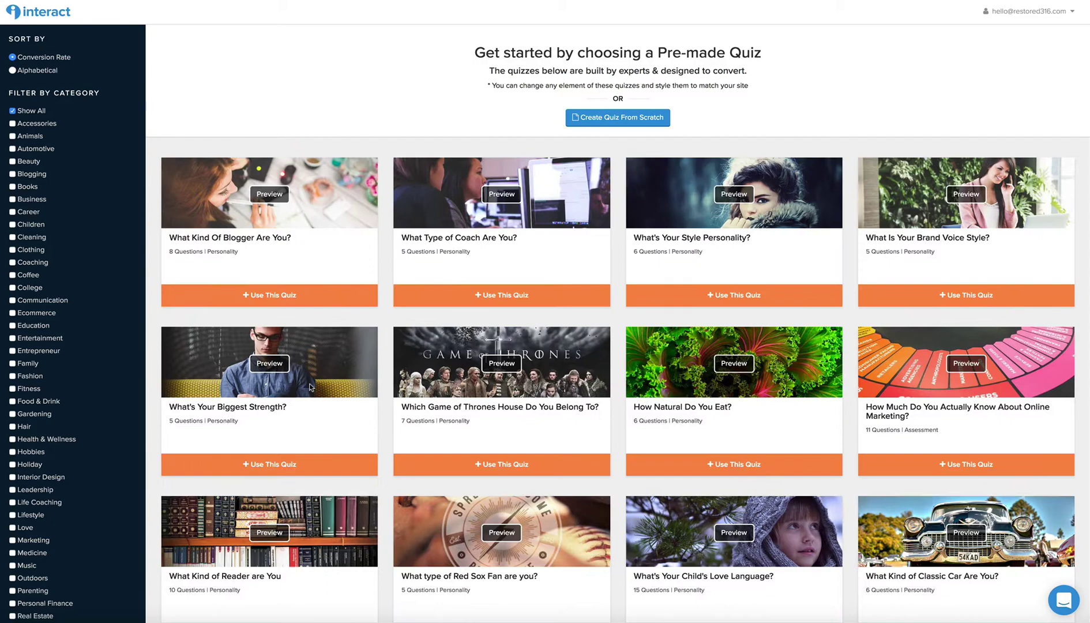
scroll(758, 451, "down", 9)
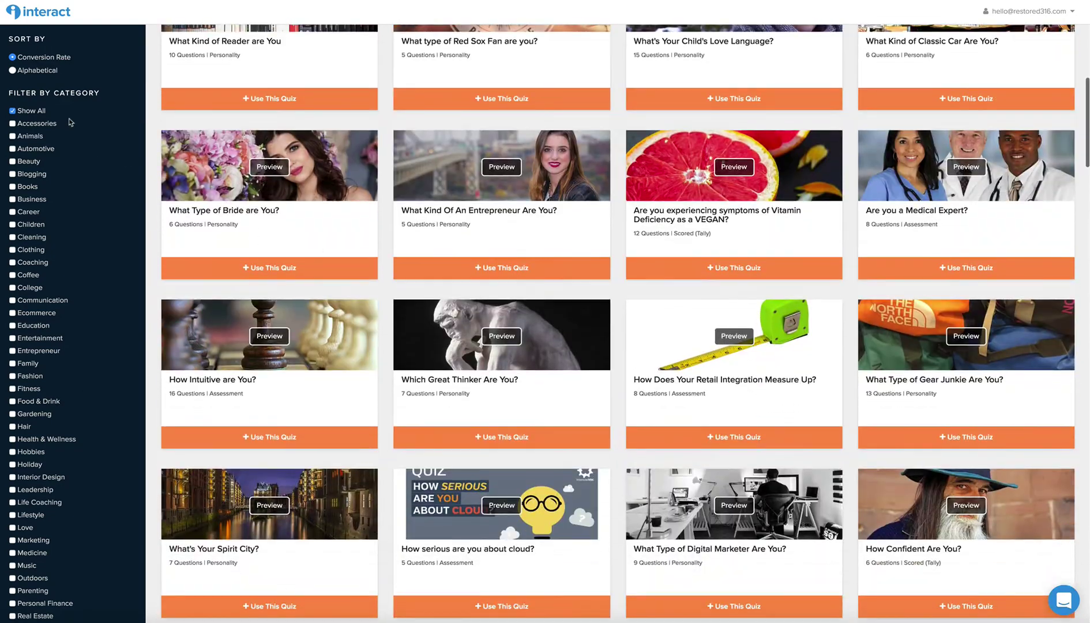
scroll(69, 121, "down", 4)
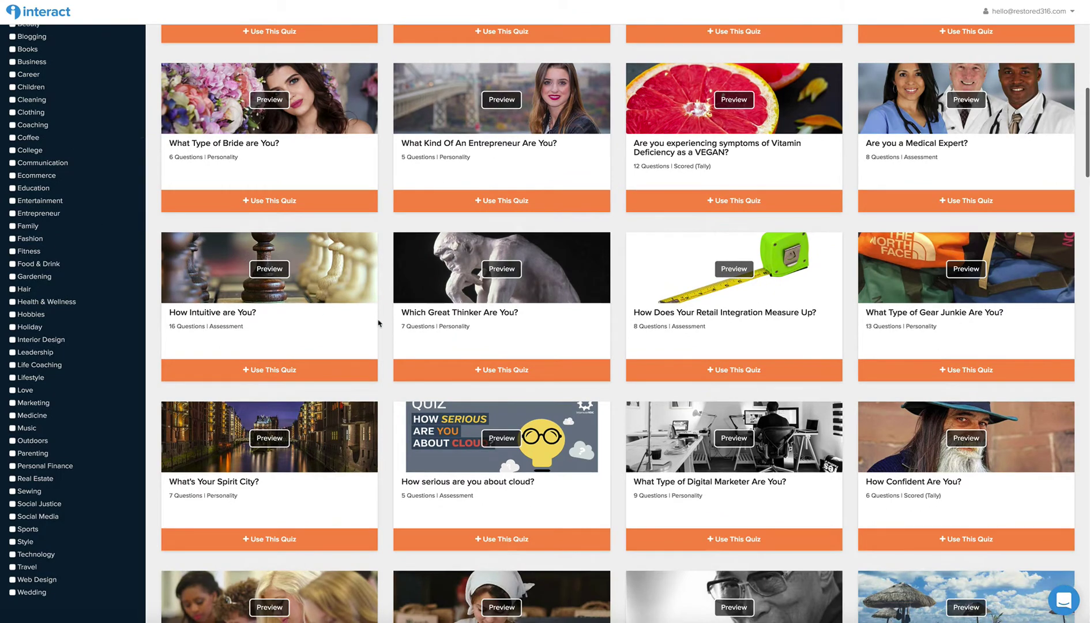
scroll(379, 323, "down", 3)
scroll(378, 322, "down", 9)
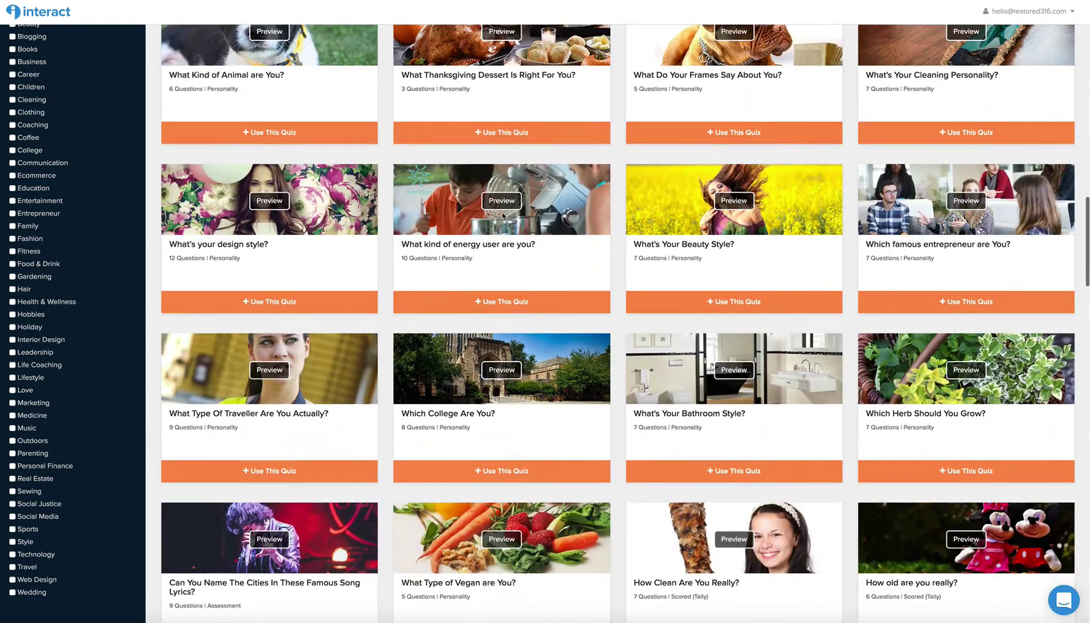
Step: Preview the 'What kind of energy user are you?' template, close it, and scroll back up
left_click(502, 206)
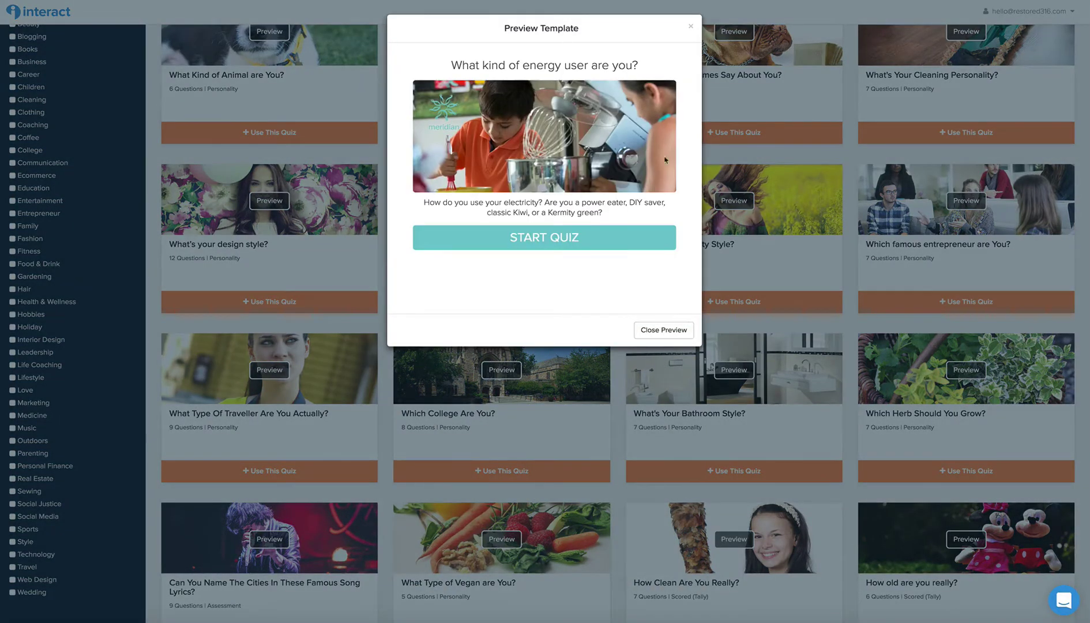
left_click(690, 26)
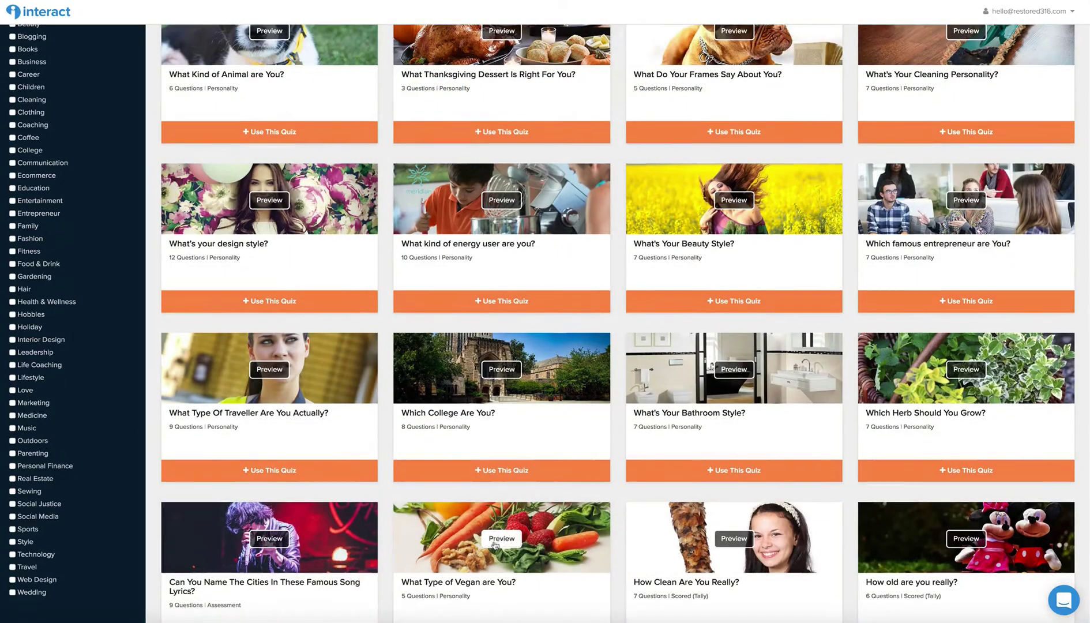
scroll(495, 545, "up", 15)
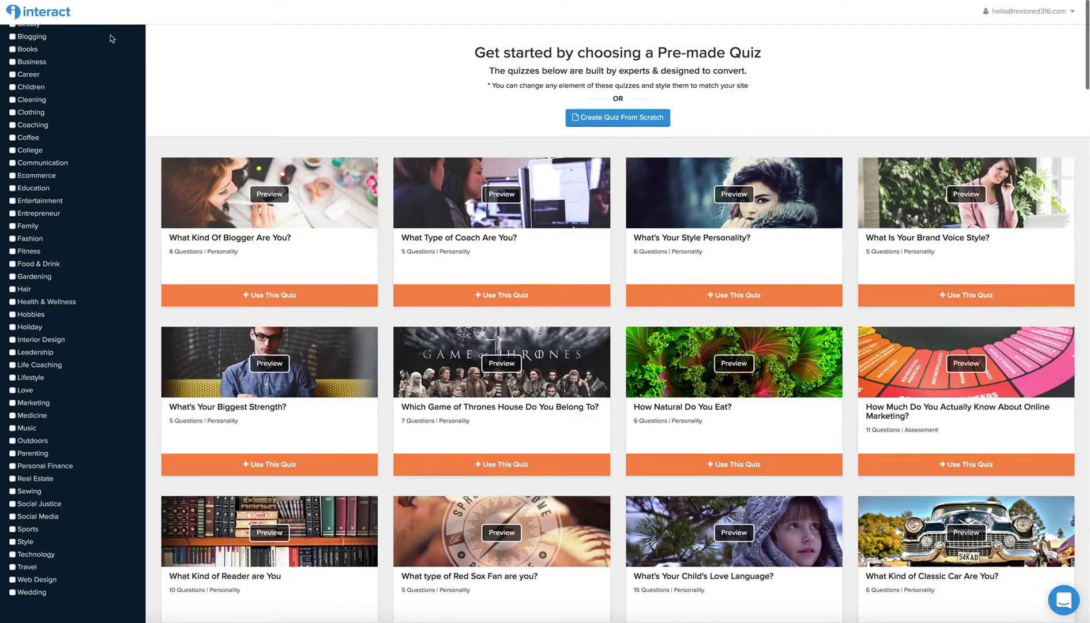
Step: From the dashboard, open Branding & Styling for 'Which Theme is Best for Your Business?'
left_click(58, 15)
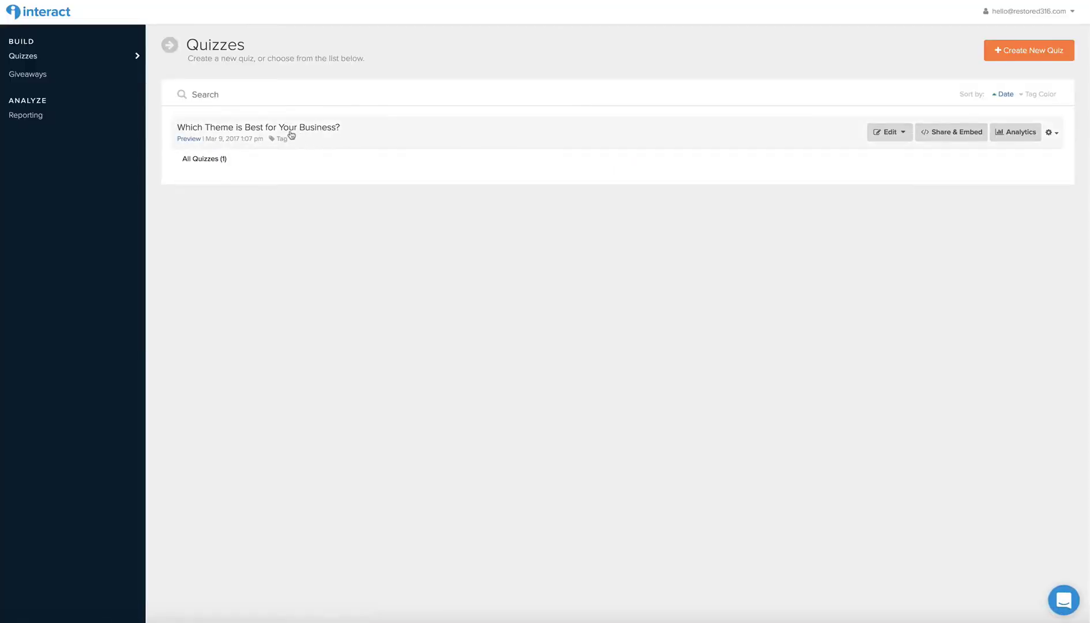
left_click(889, 133)
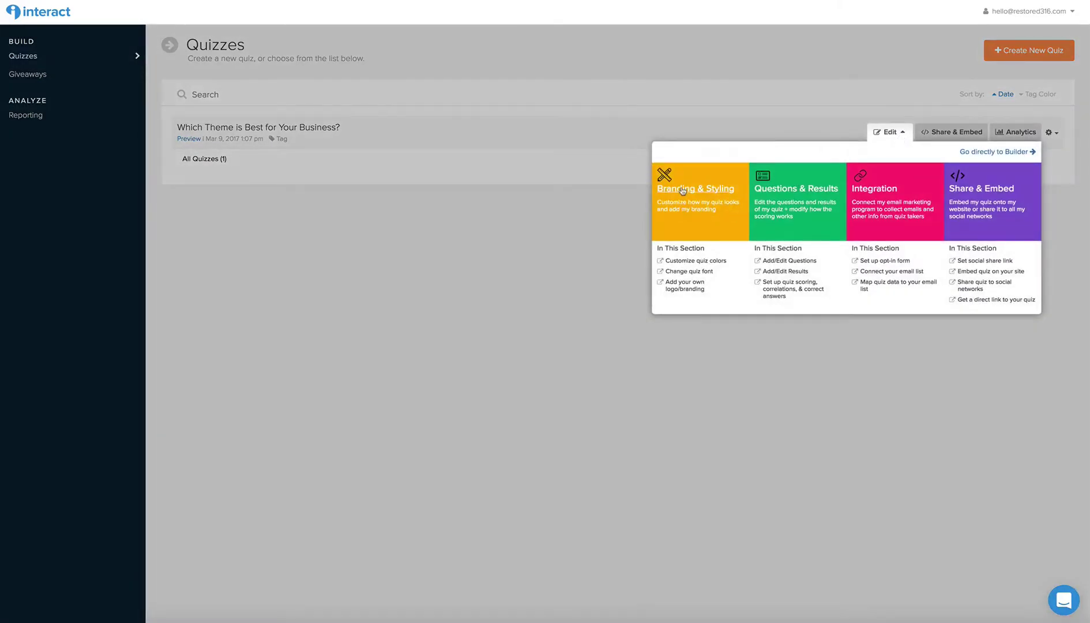
left_click(682, 193)
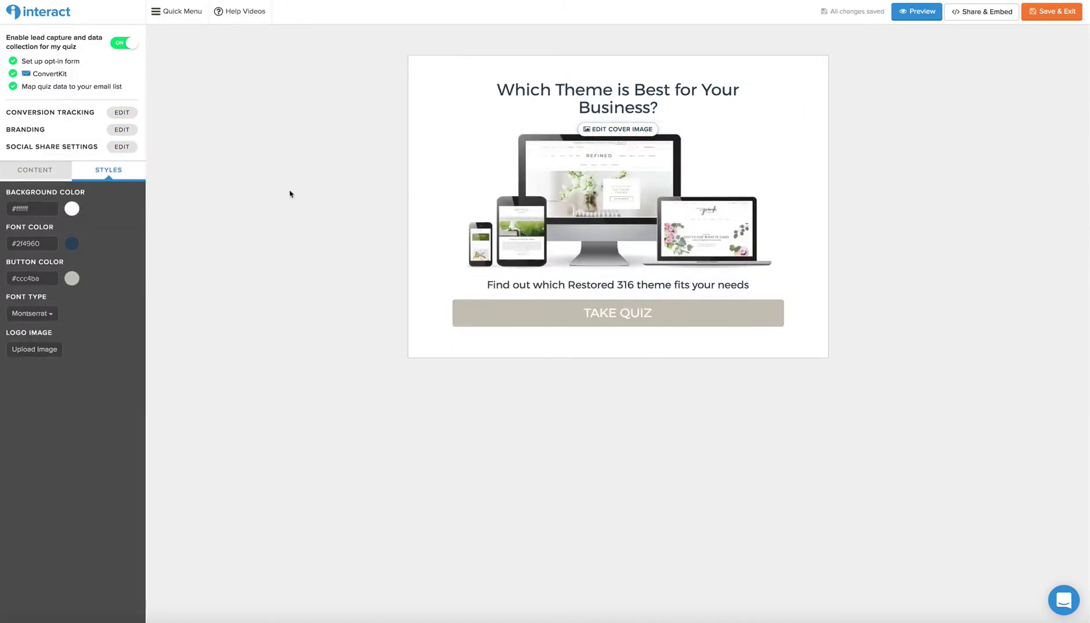
Step: Inspect the cover image in the cropper, then check the cover subtitle and TAKE QUIZ text
left_click(637, 130)
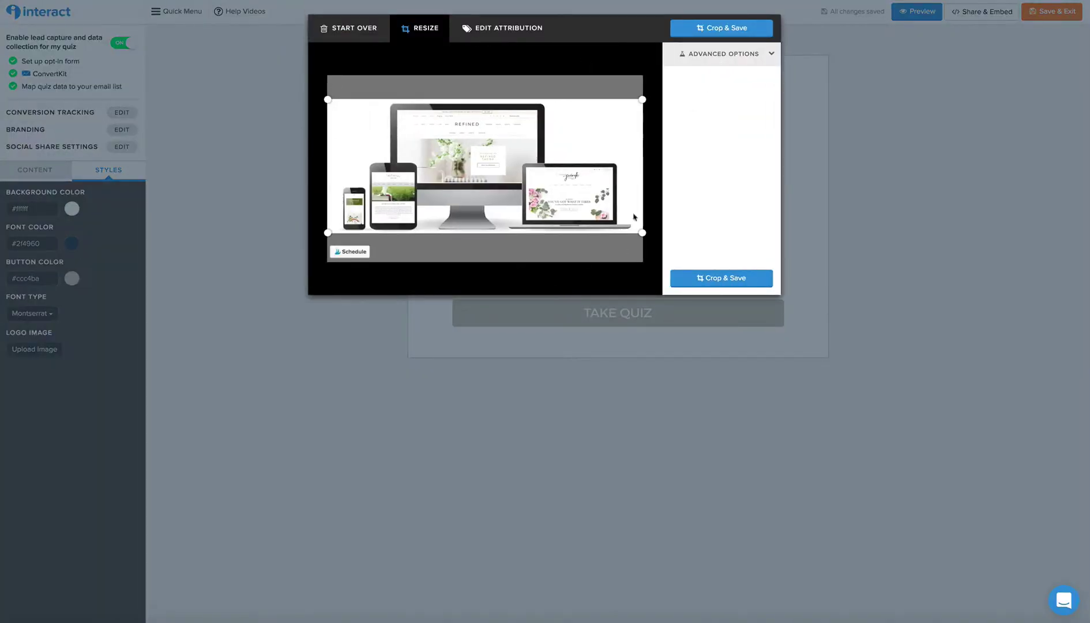
left_click(847, 98)
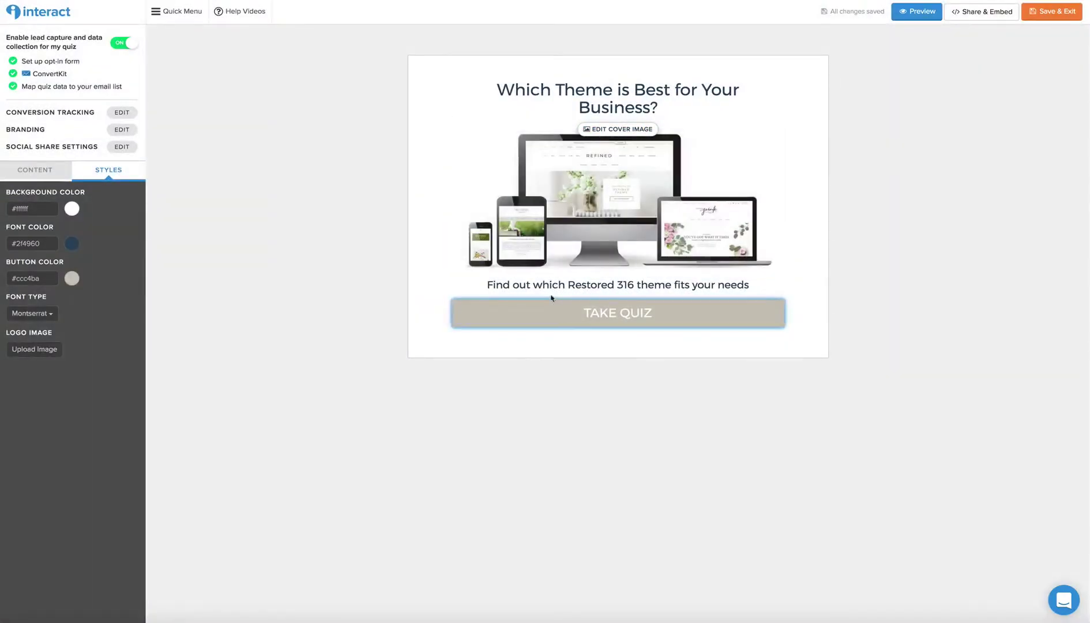
left_click(512, 285)
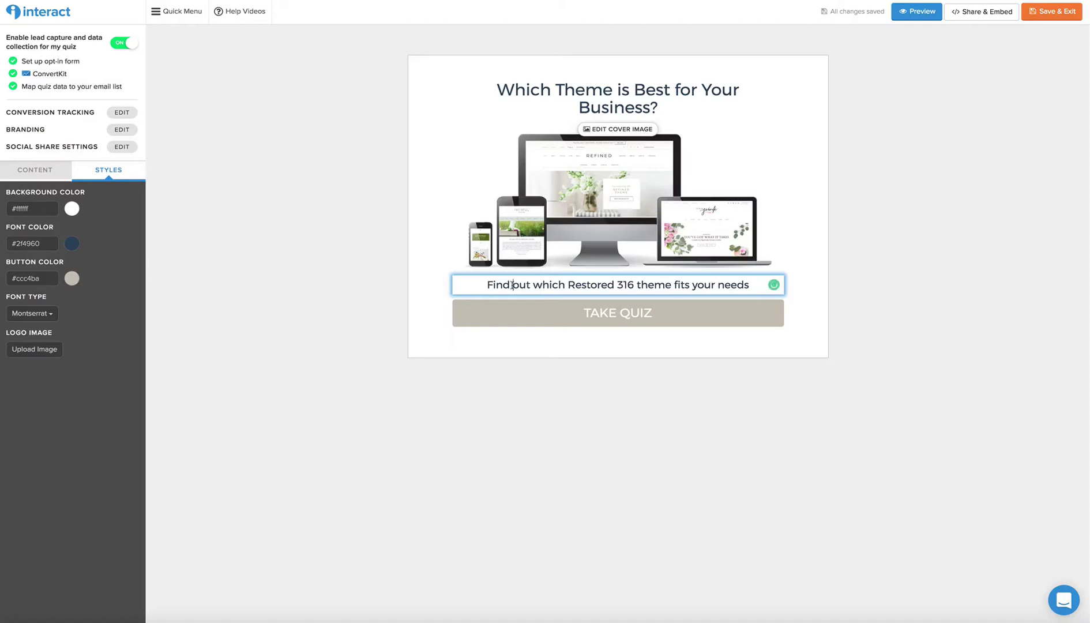
left_click_drag(488, 284, 748, 284)
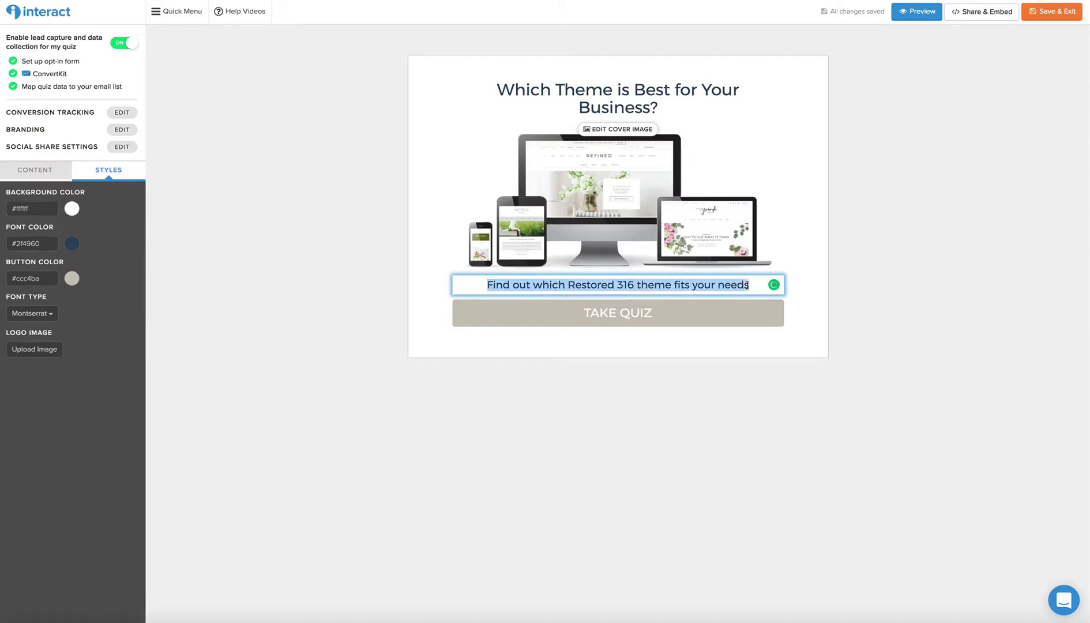
left_click(647, 319)
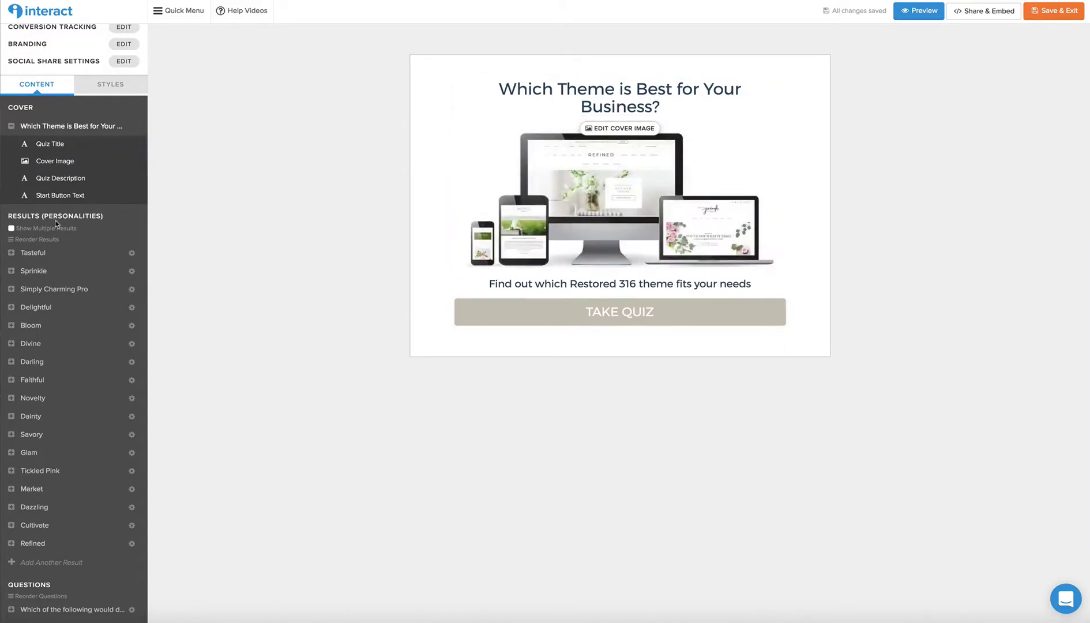
Step: Check the quiz title, then add a blank Result 18 and view it in the content outline
scroll(69, 228, "down", 3)
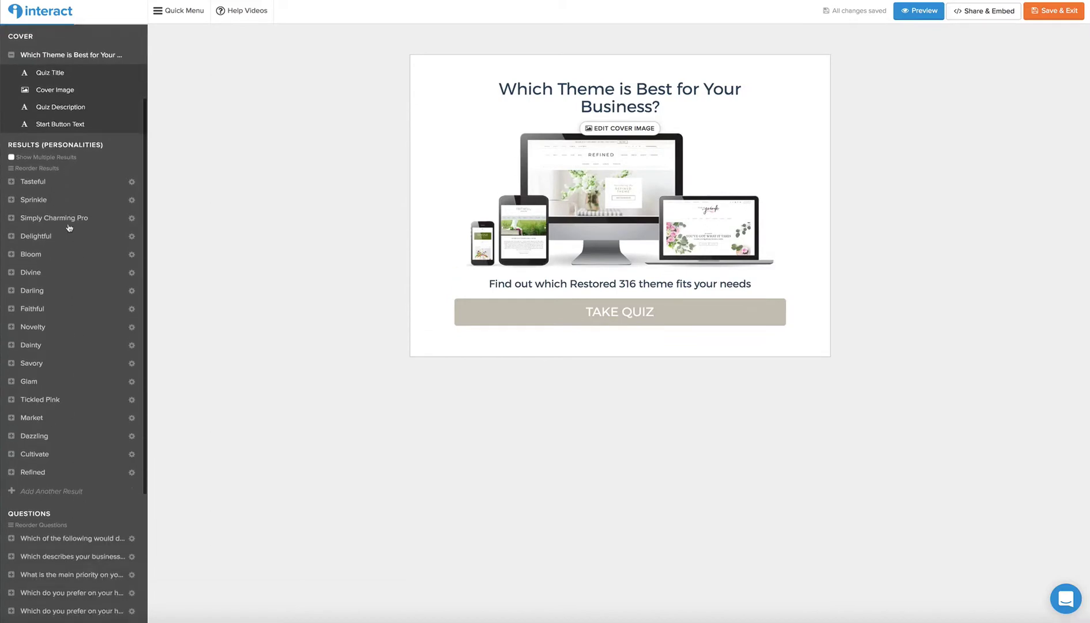
scroll(68, 227, "down", 2)
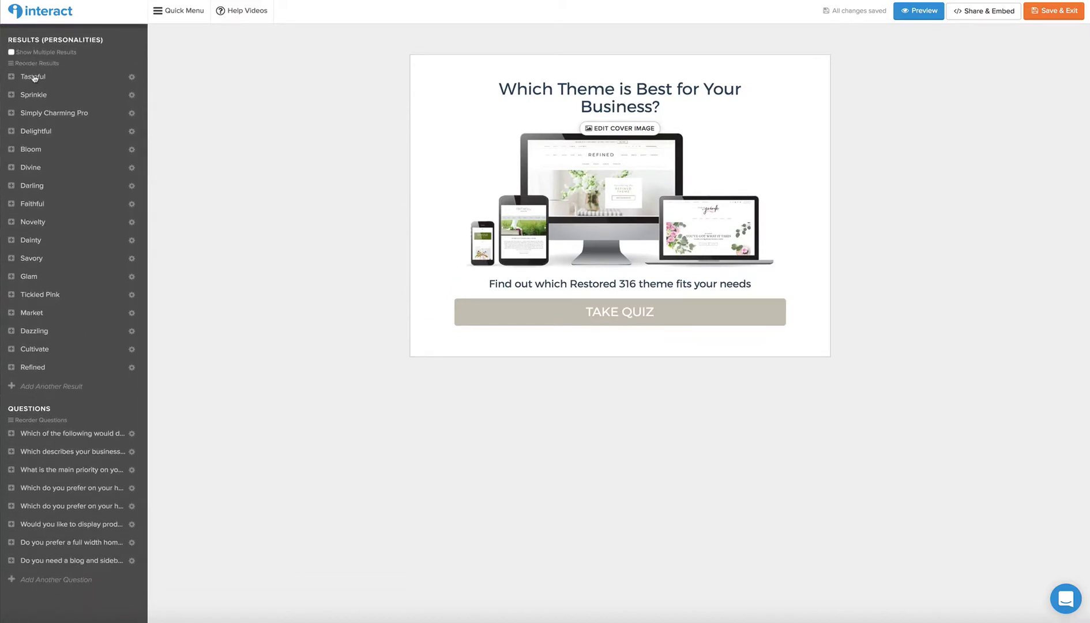
left_click(567, 98)
scroll(45, 185, "up", 1)
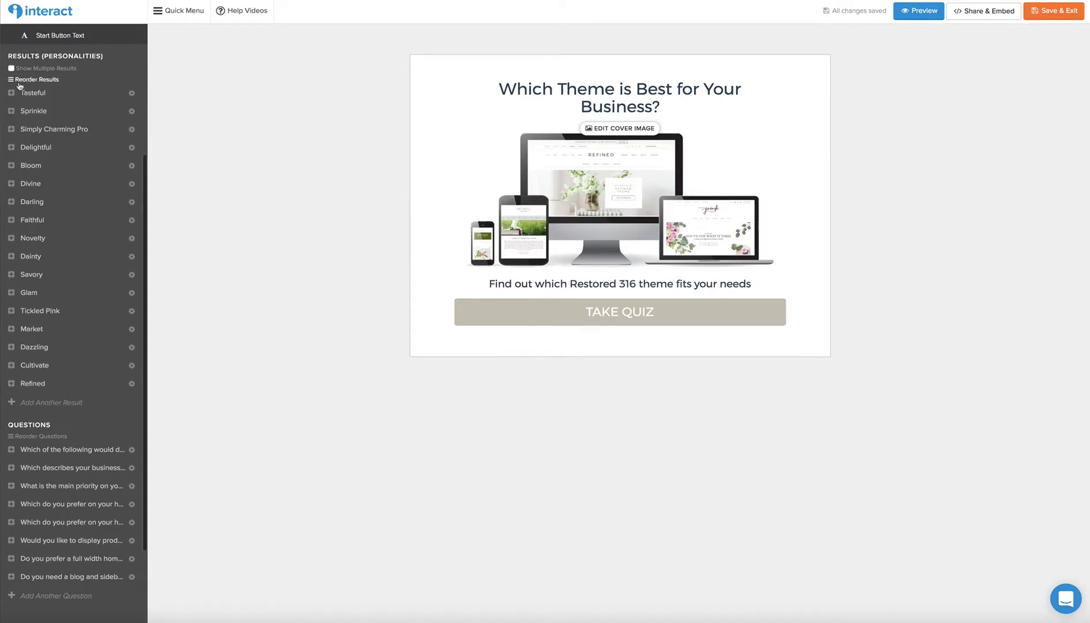
left_click(19, 406)
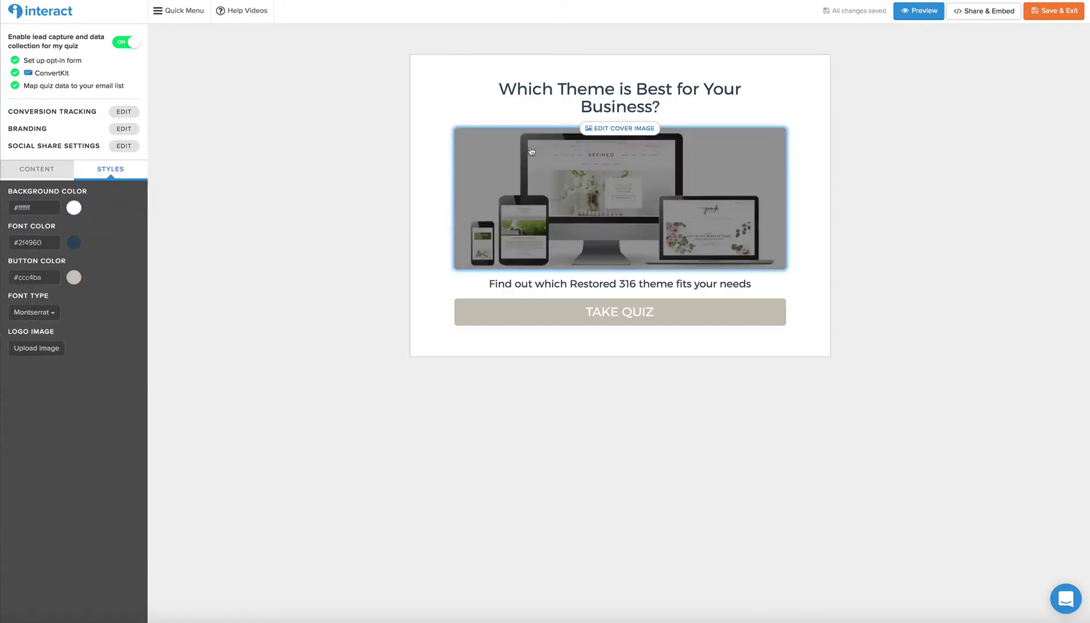
left_click(22, 171)
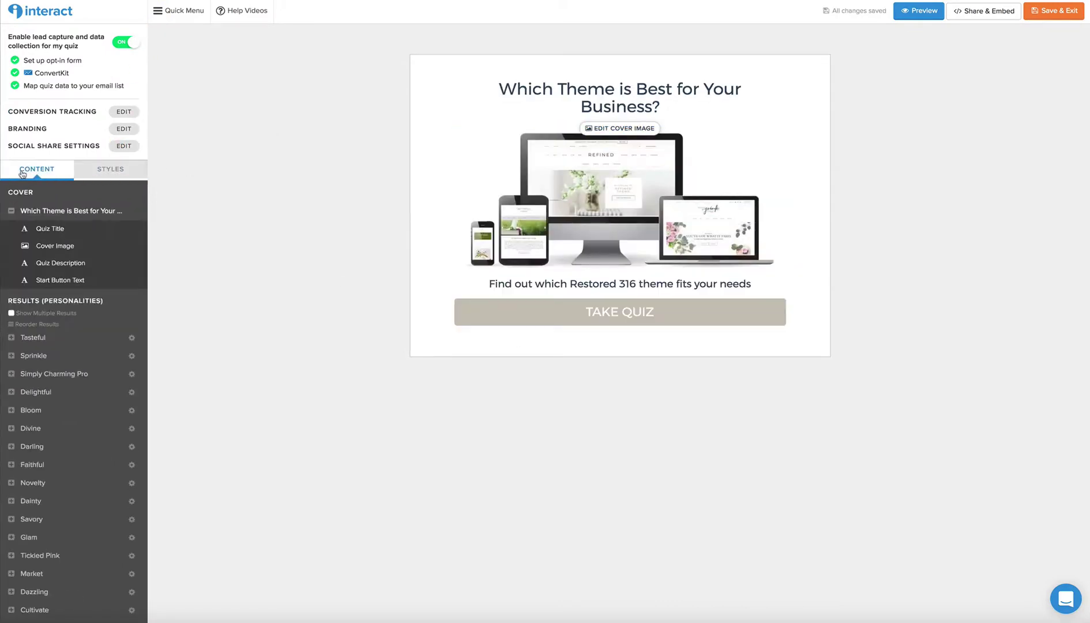
scroll(23, 262, "down", 5)
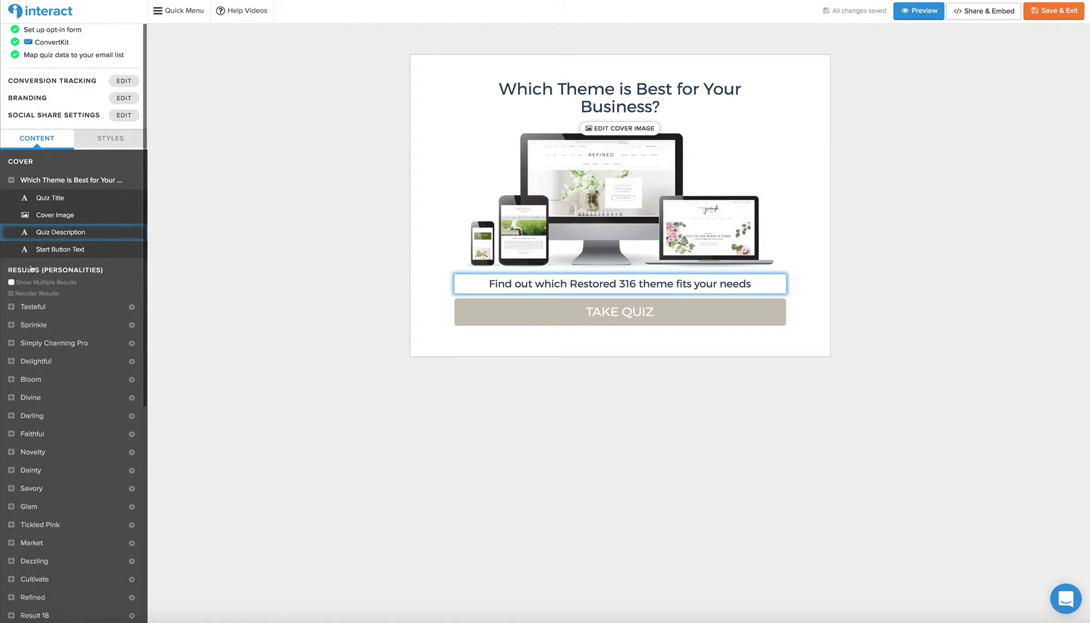
Step: Open Result 18 and check its call-to-action link settings without setting a URL
left_click(41, 396)
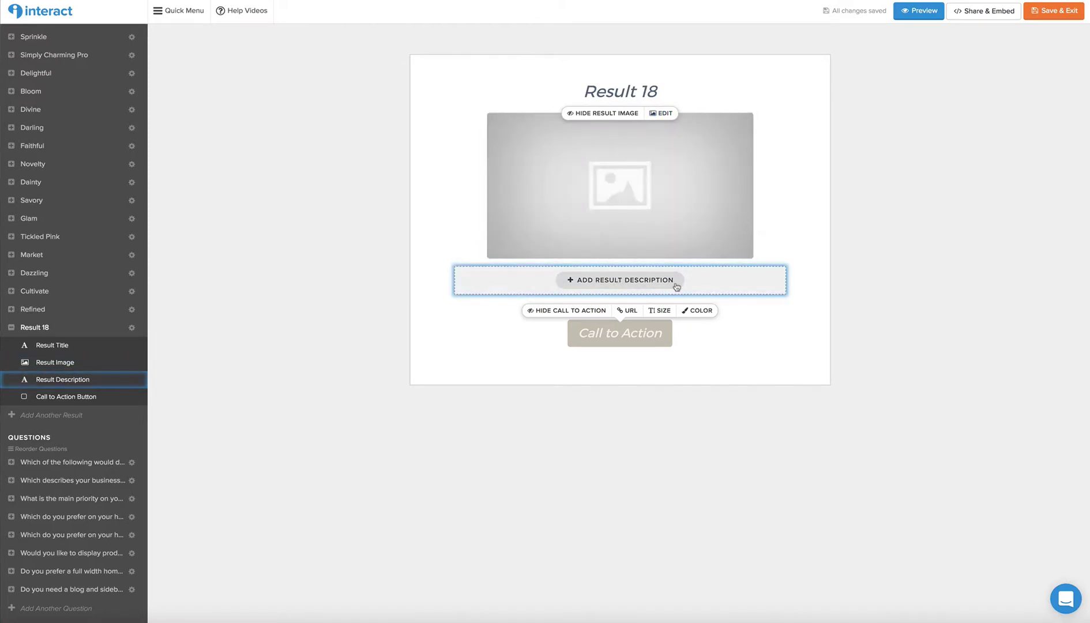
left_click(626, 311)
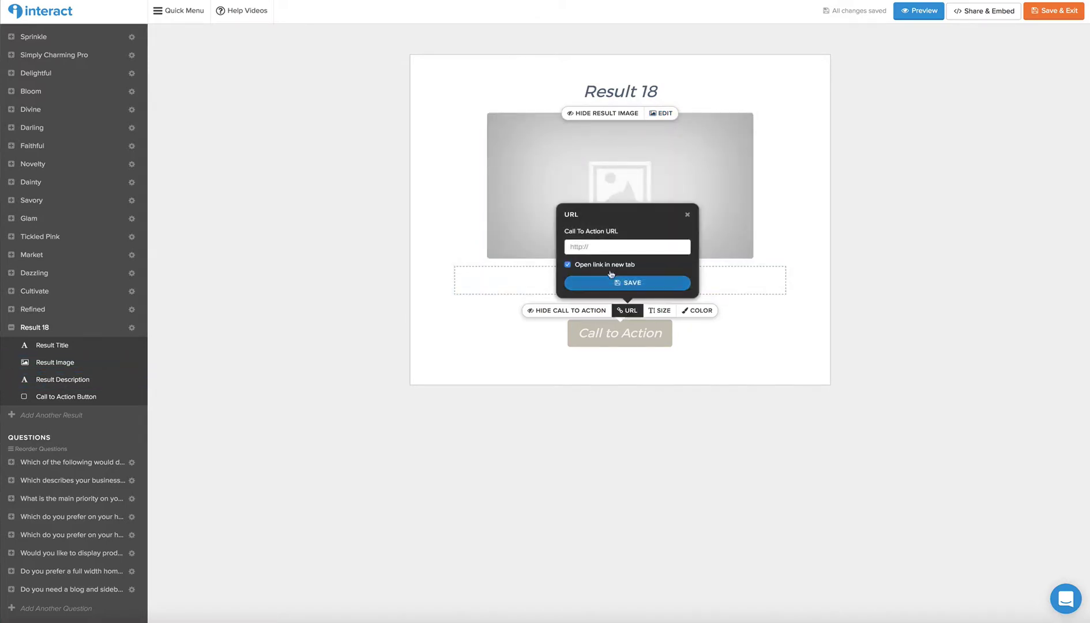
left_click(687, 215)
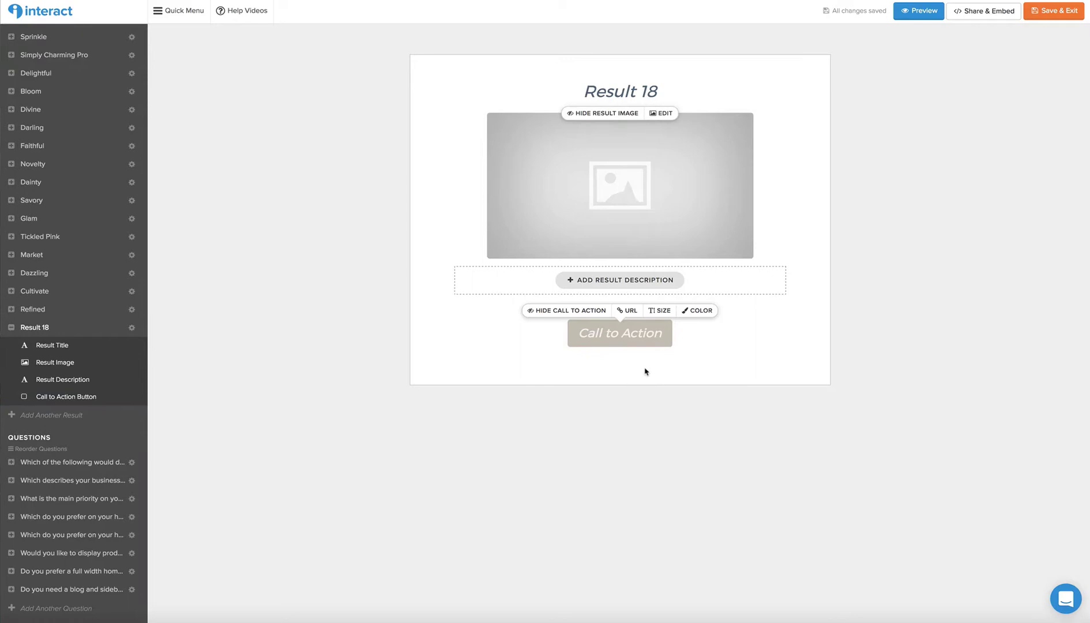
Step: Delete Result 18 from the quiz and confirm the removal
left_click(131, 327)
left_click(129, 353)
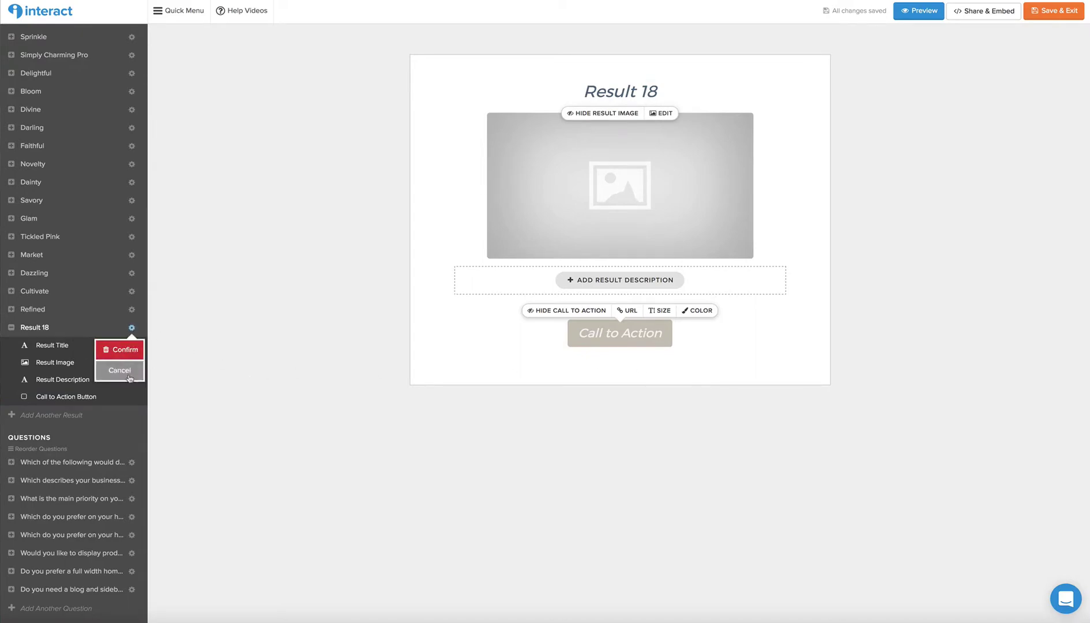
left_click(129, 354)
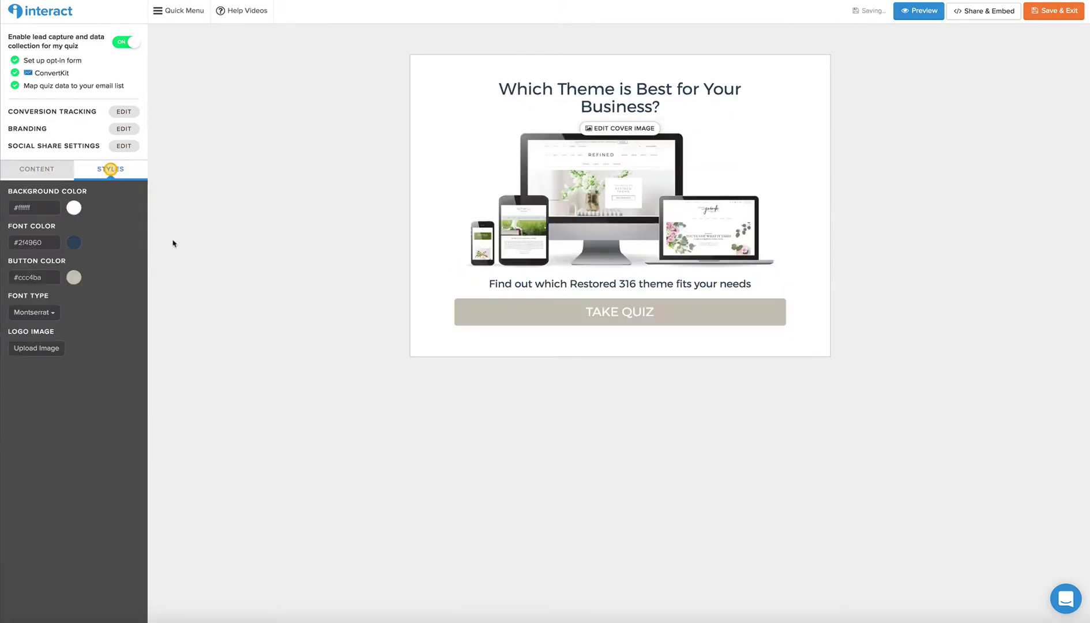
Step: Open the Tasteful result from the content outline, then scroll toward the Questions list
left_click(41, 171)
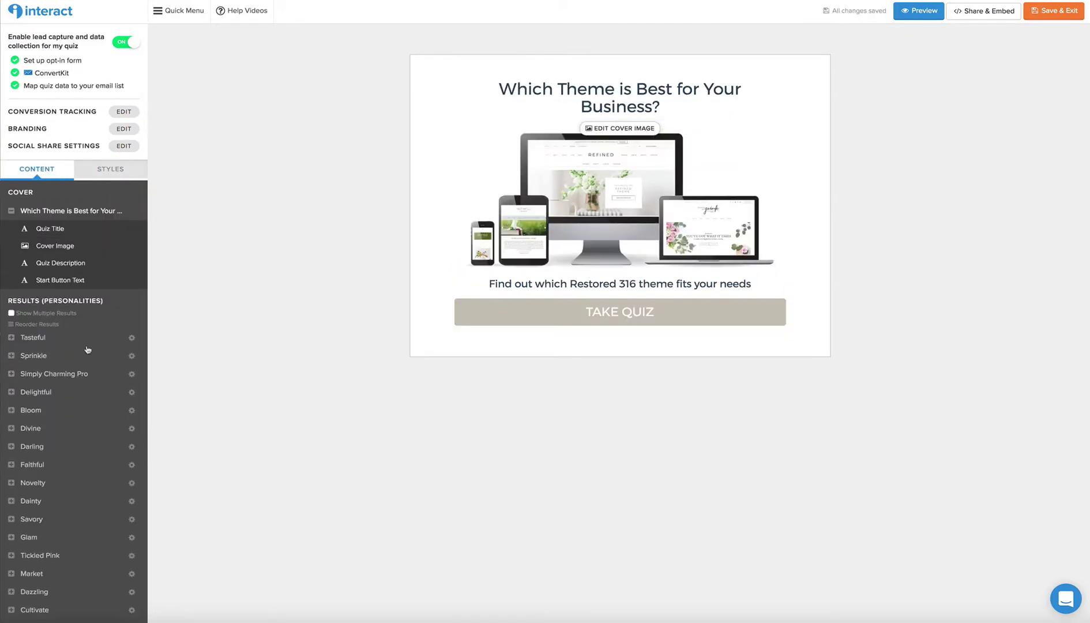
scroll(87, 349, "down", 2)
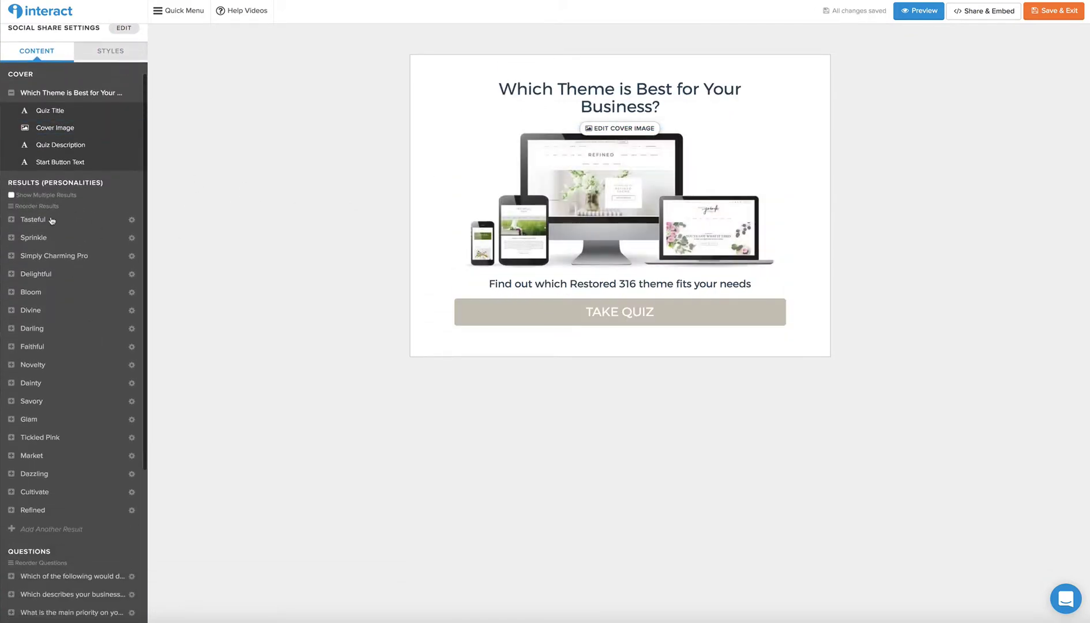
left_click(31, 220)
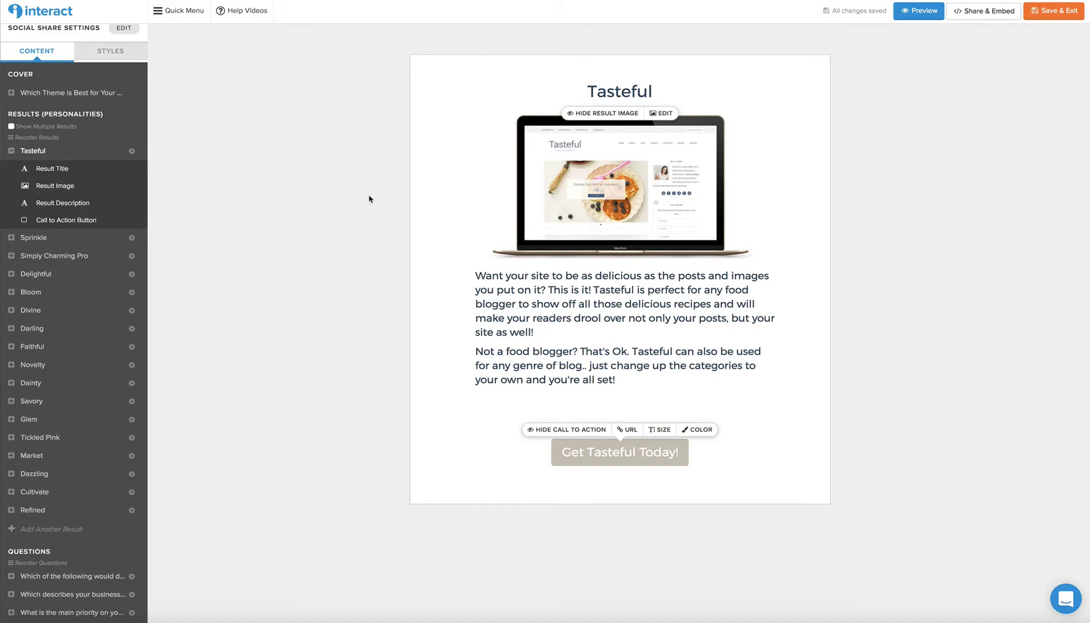
scroll(60, 497, "down", 3)
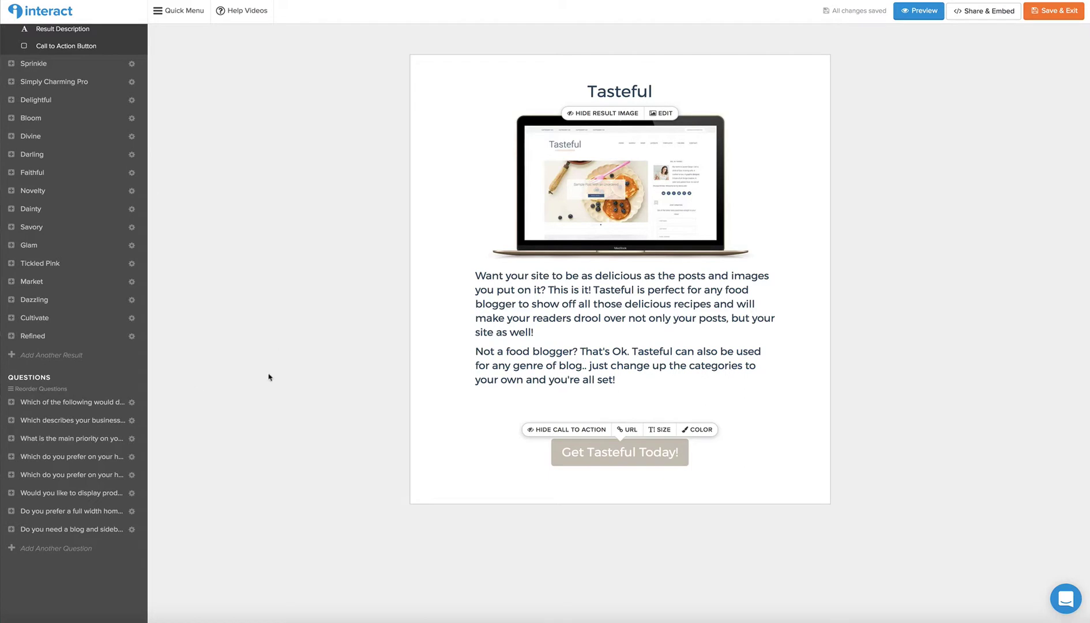
Step: Review the business-type question's title and answers Blogger, Digital/Physical Product Sales, Services, Non-Profit, then open correlations
left_click(99, 403)
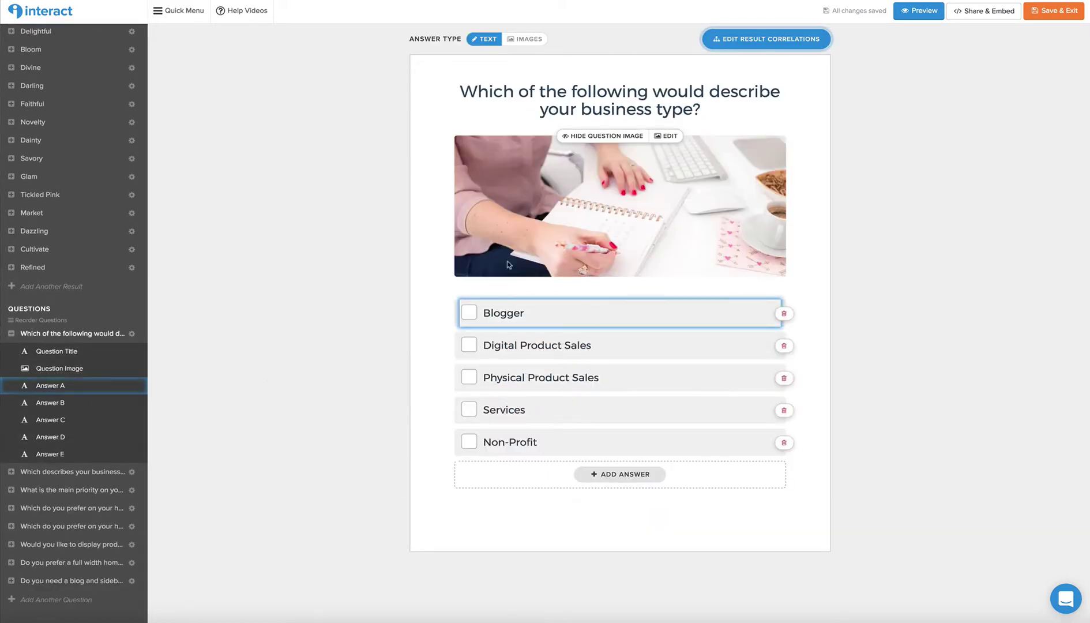
left_click(472, 99)
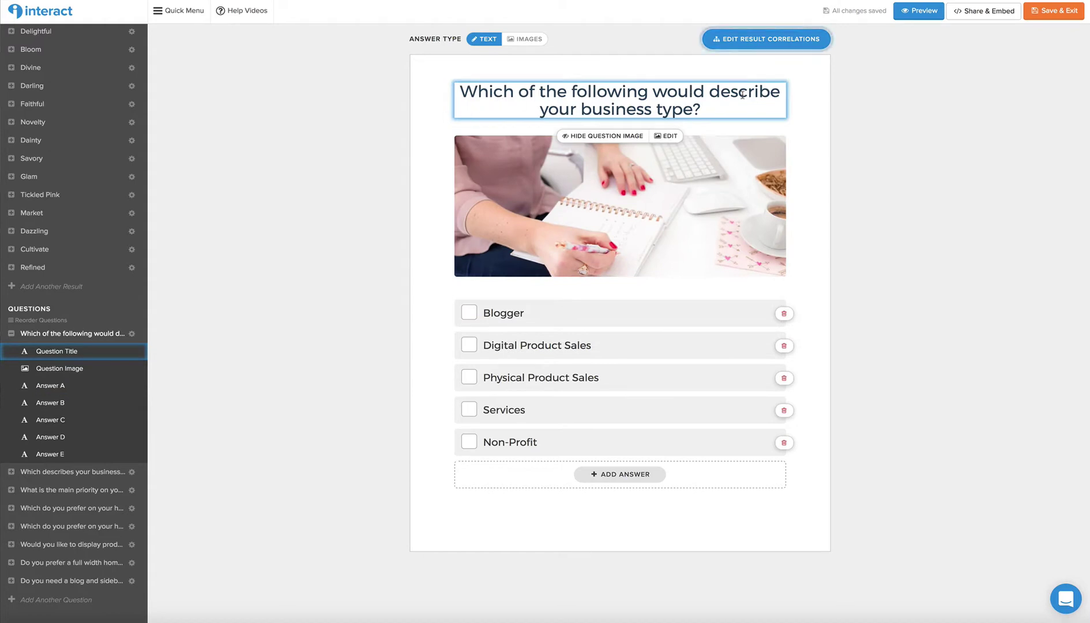
left_click(575, 358)
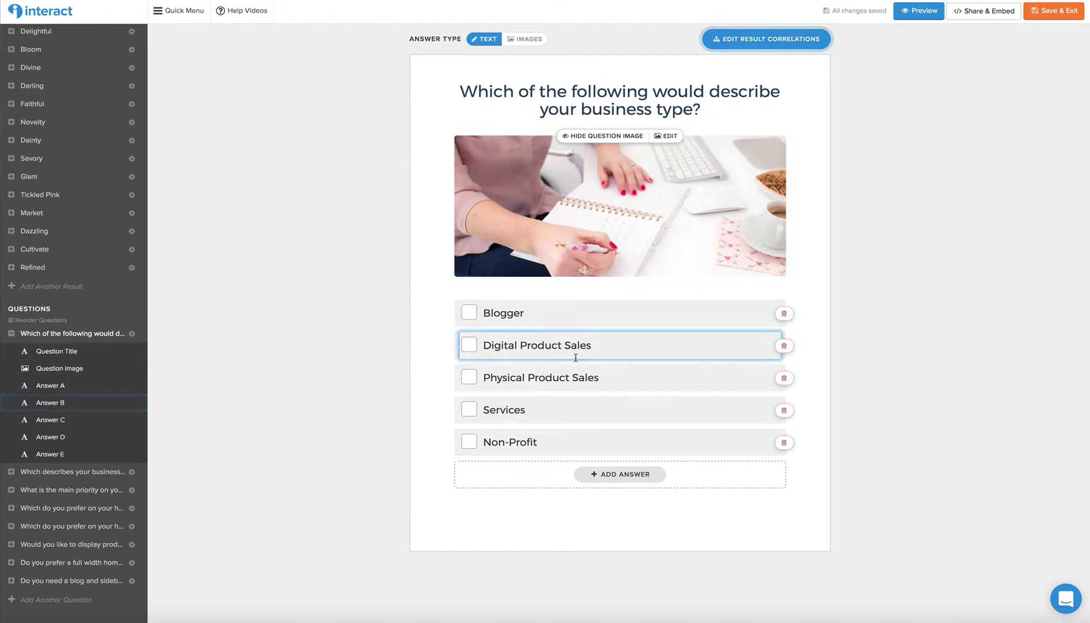
left_click(490, 317)
left_click(493, 342)
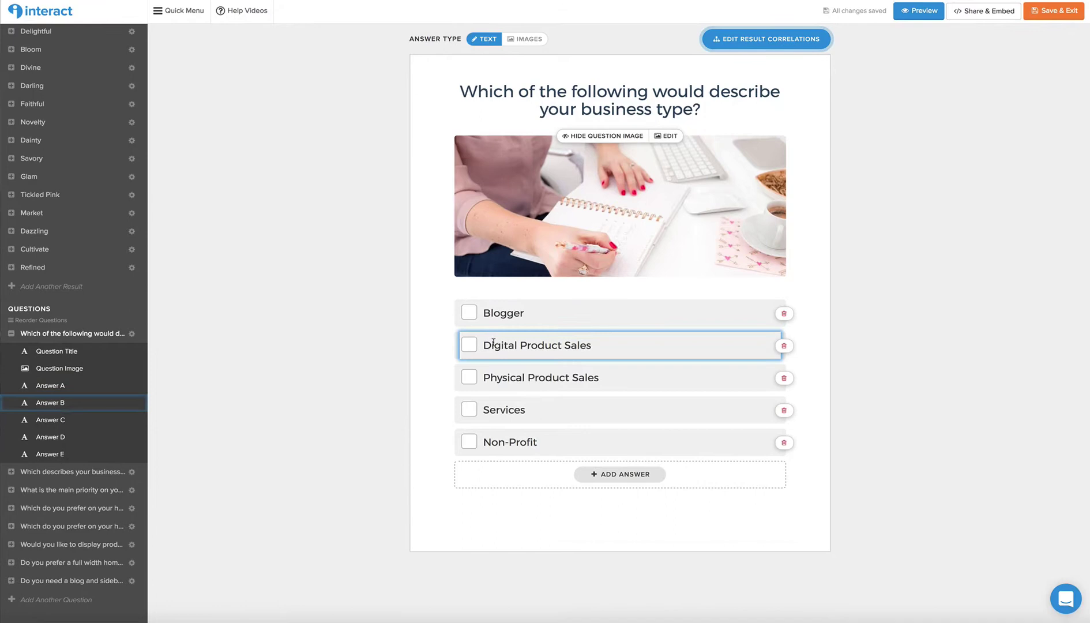
left_click(494, 385)
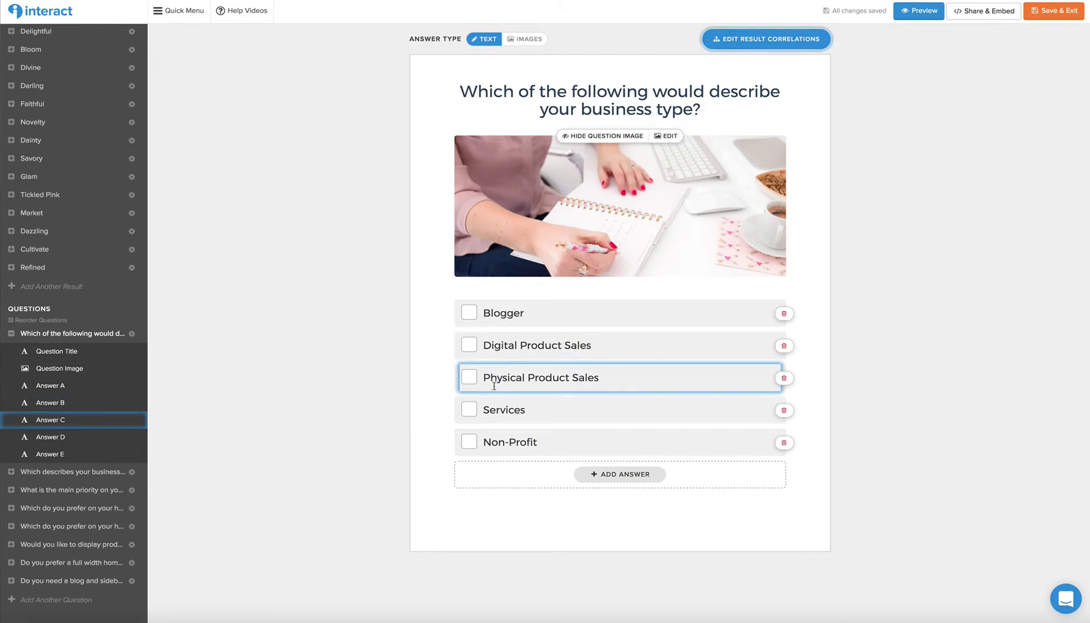
left_click(497, 411)
left_click(506, 443)
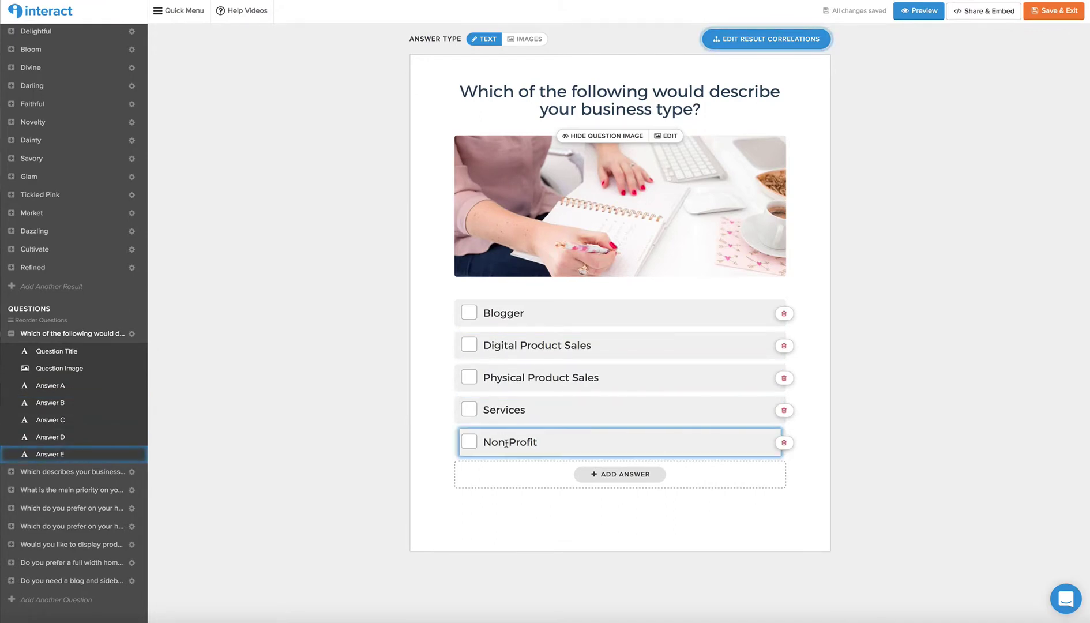
left_click(744, 40)
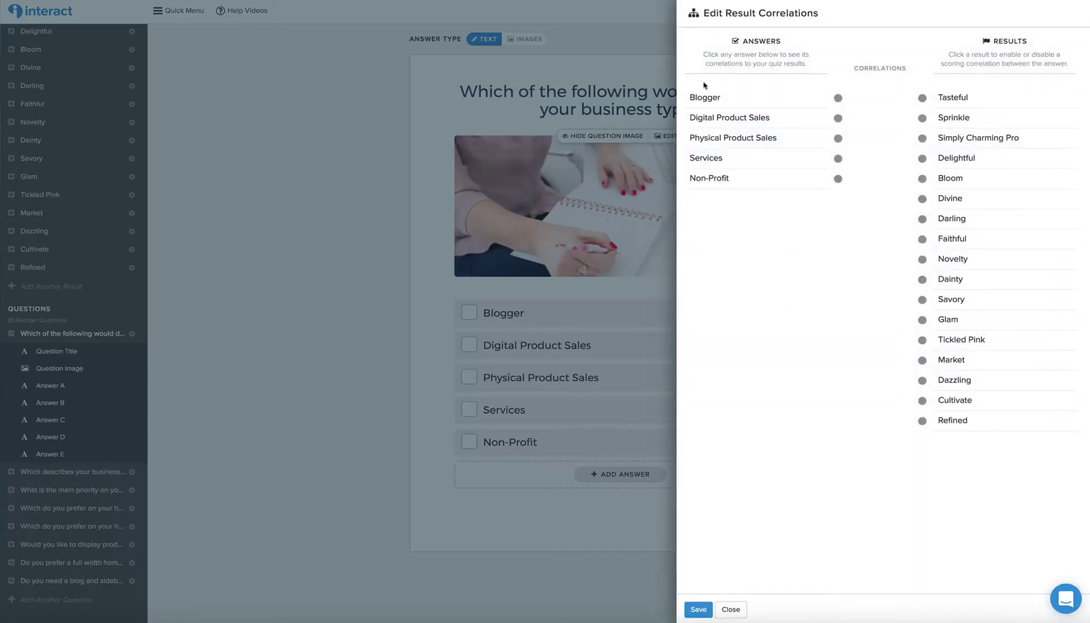
Step: Review and clear the Blogger answer's result correlation lines, then save the correlations
left_click(710, 98)
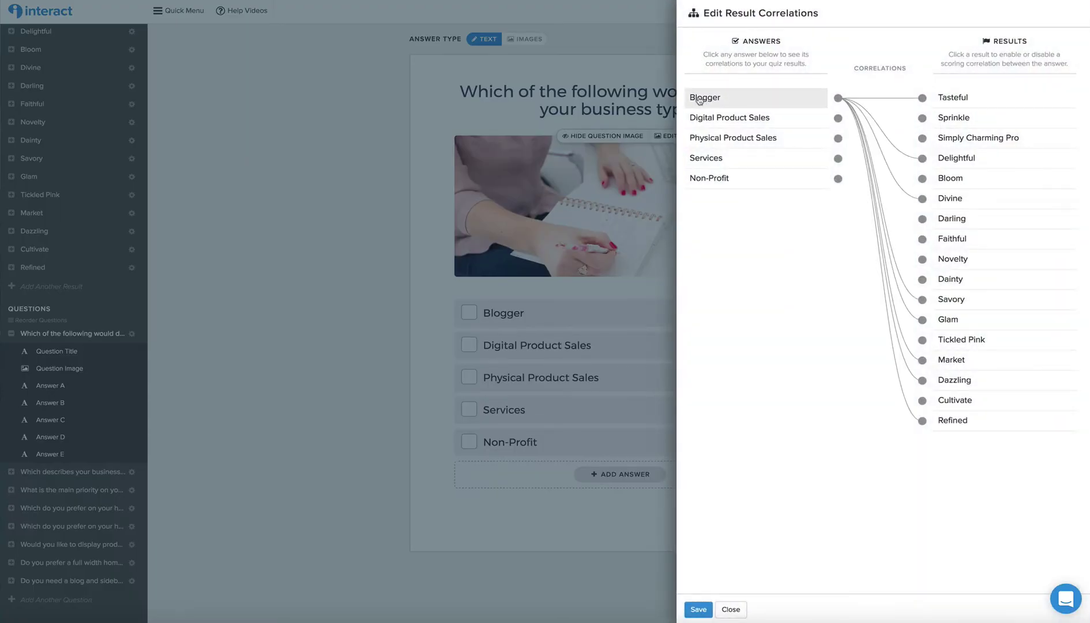
left_click(838, 98)
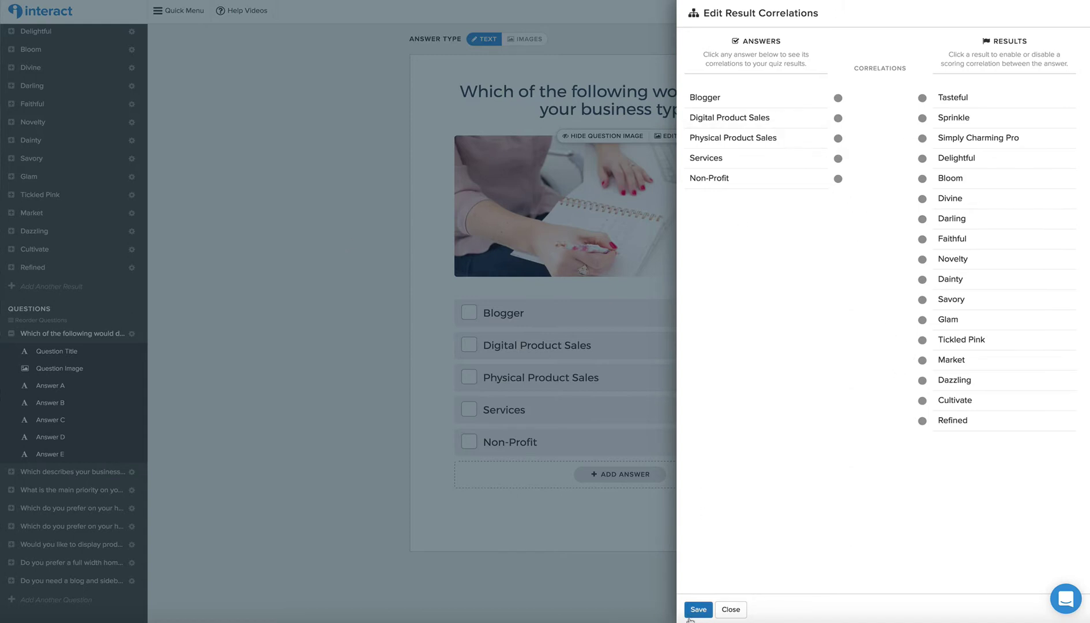
left_click(691, 615)
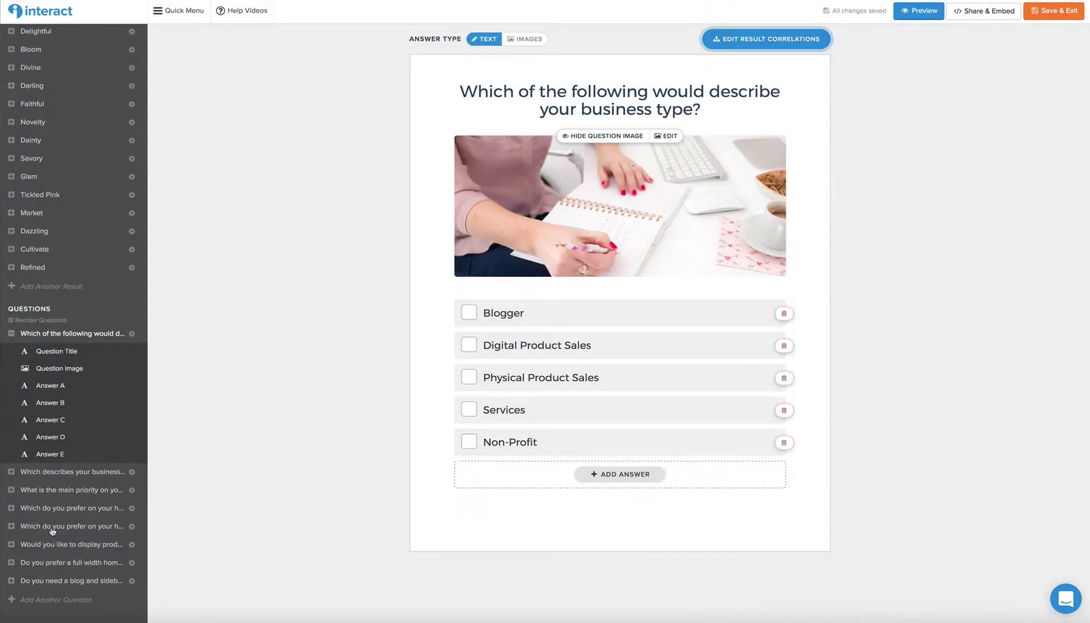
Step: Open the website-priority question, toggle its image off and back on, and open its result correlations
left_click(65, 491)
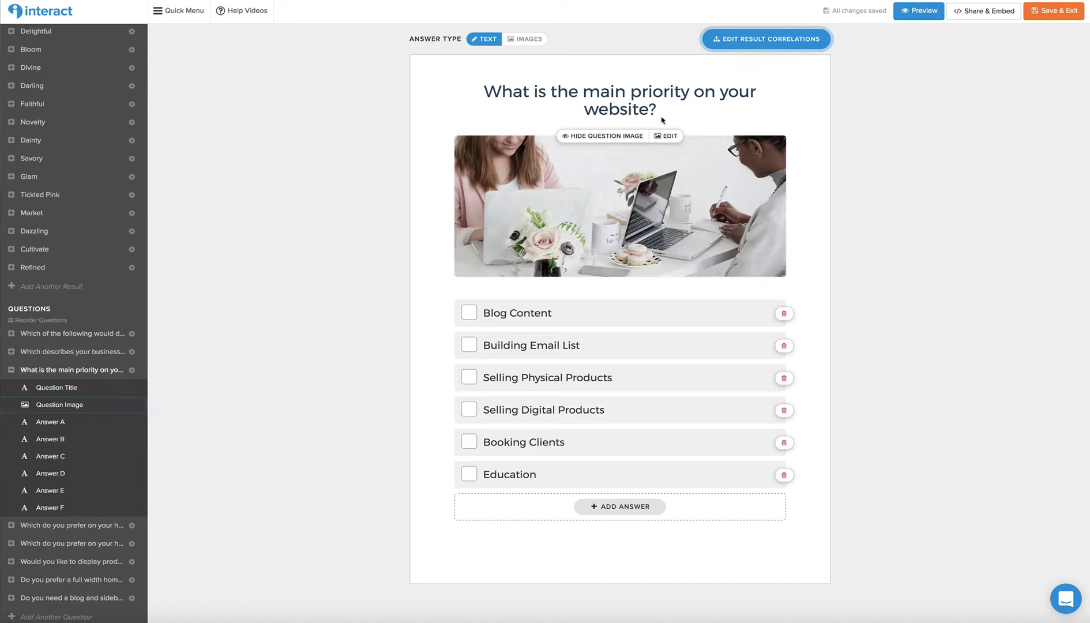
left_click(514, 107)
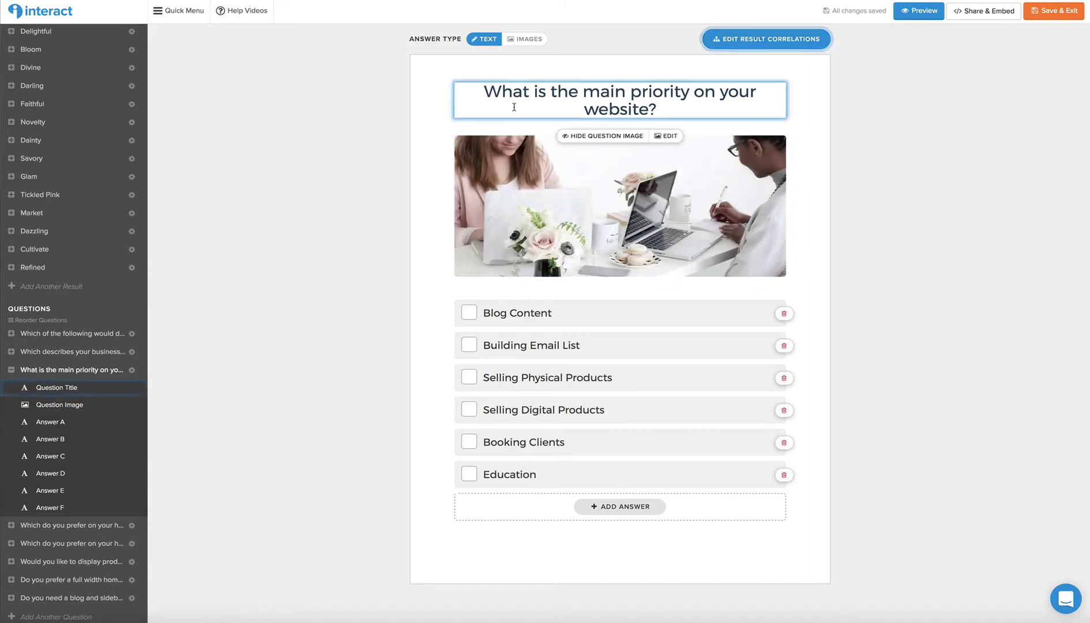
left_click(521, 290)
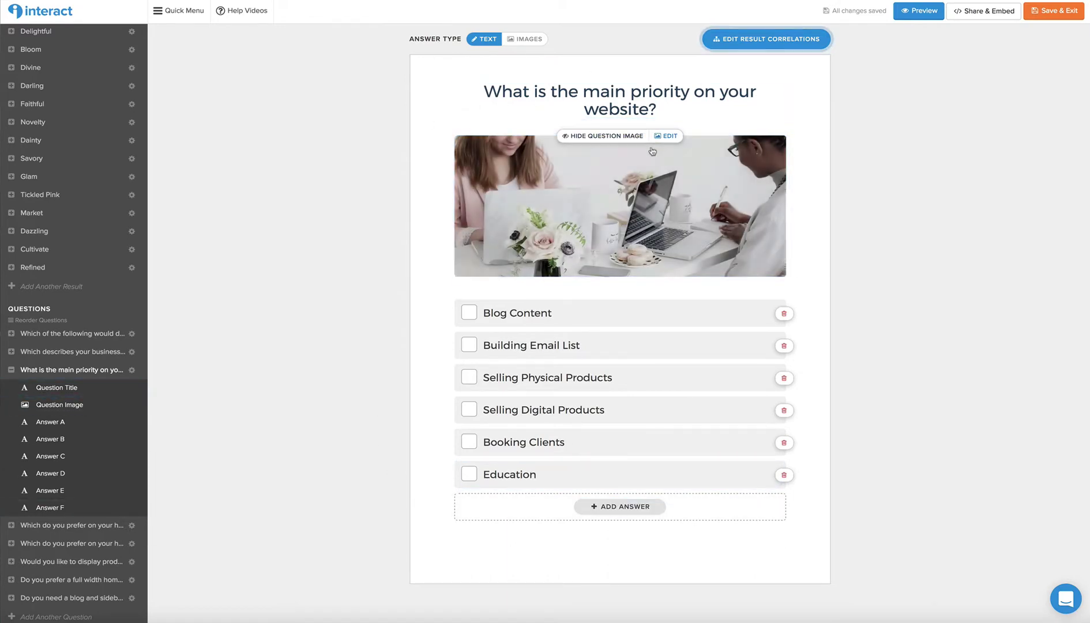
left_click(596, 137)
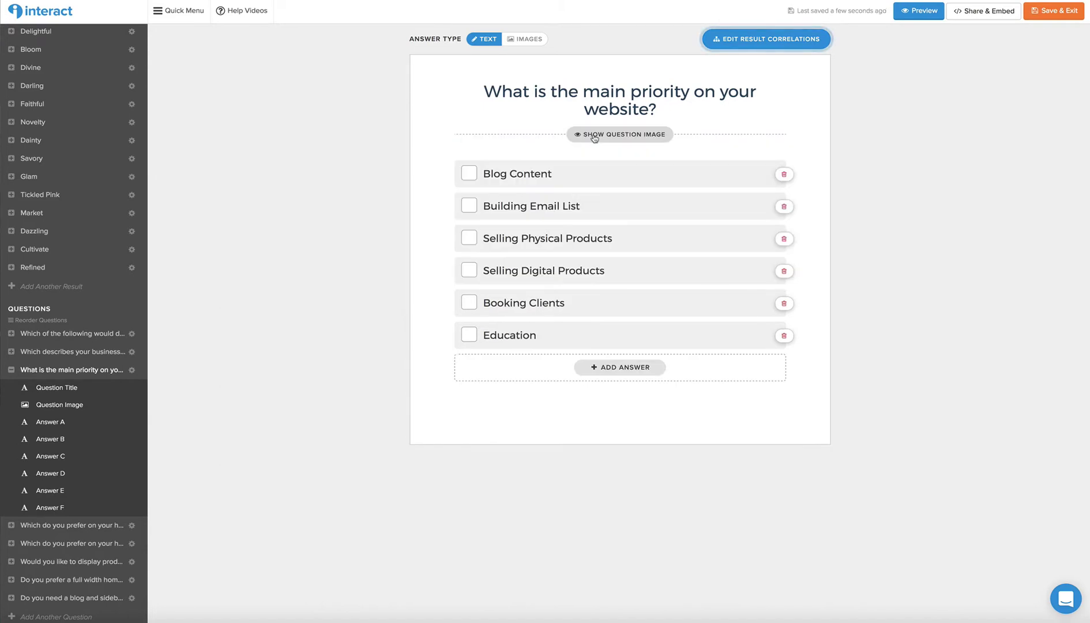
left_click(594, 136)
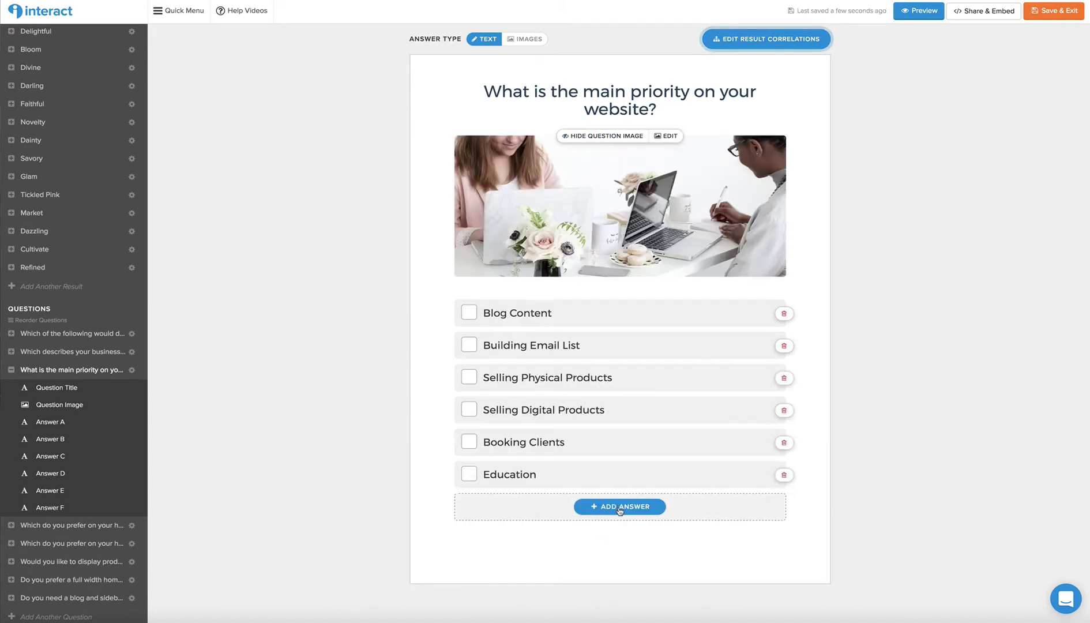
left_click(736, 40)
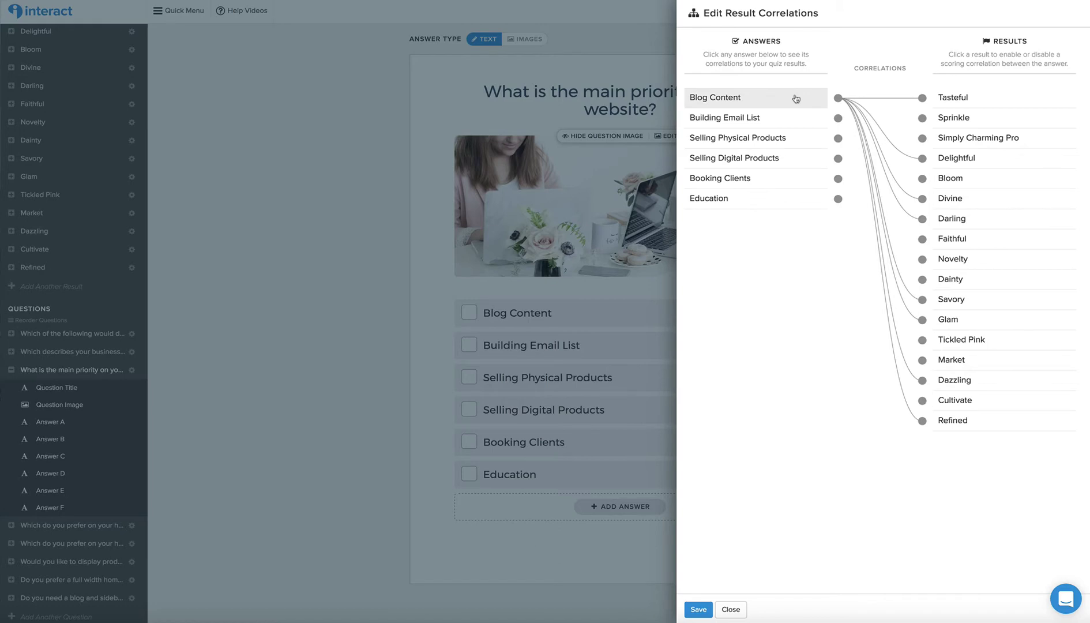
Step: Check linked results for Building Email List, Selling Physical/Digital Products, Booking Clients, Education and Blog Content
left_click(794, 118)
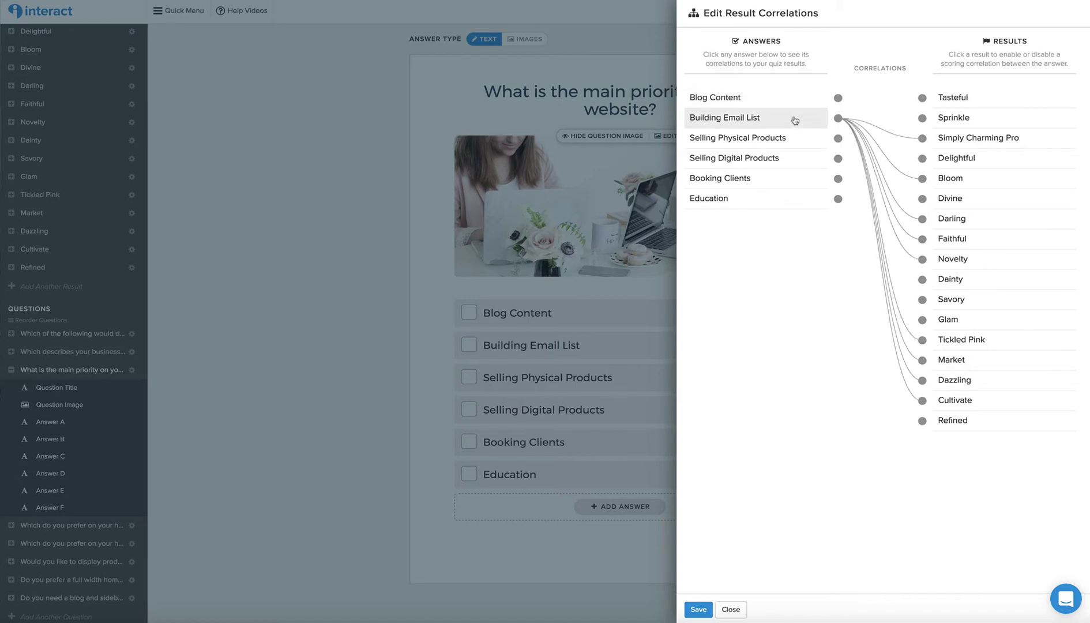
left_click(798, 136)
left_click(800, 151)
left_click(801, 181)
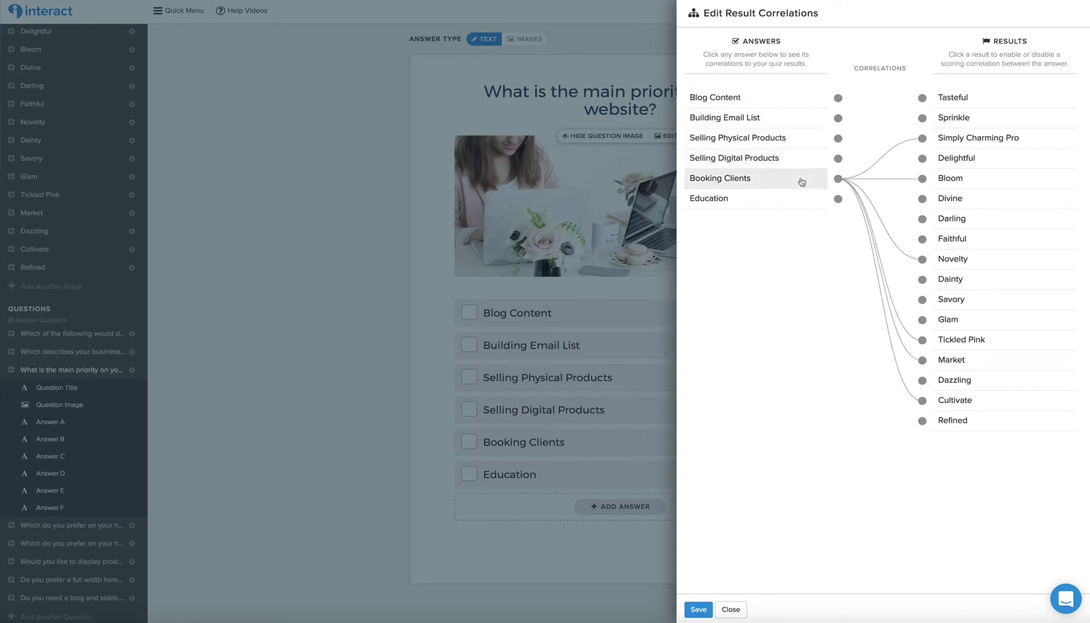
left_click(801, 199)
left_click(796, 191)
left_click(796, 166)
left_click(791, 144)
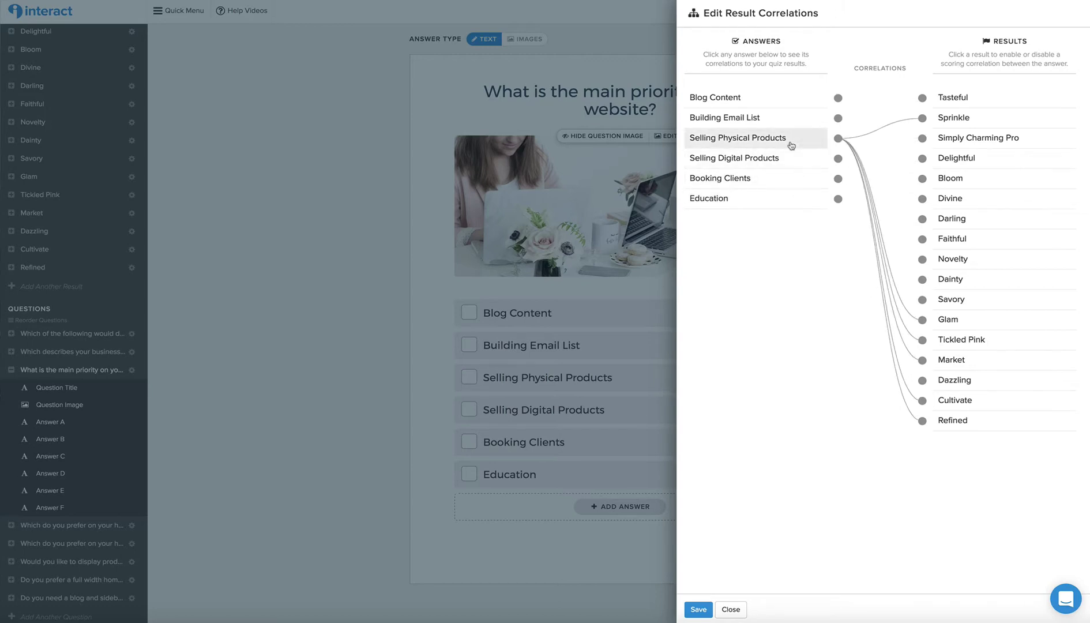
left_click(788, 119)
left_click(788, 100)
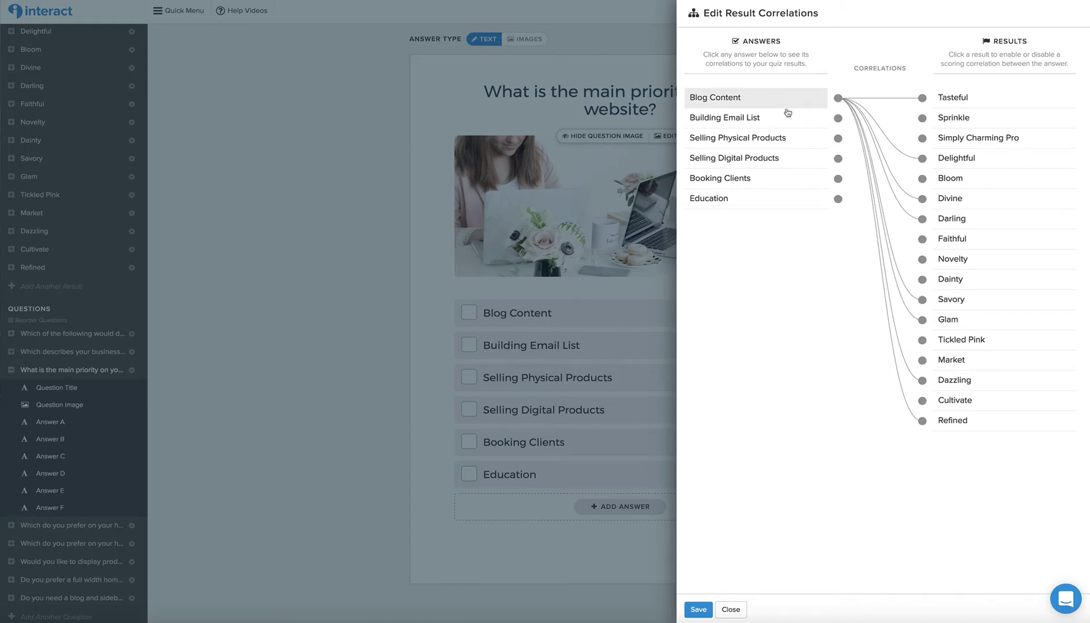
Step: Recheck each answer's linked results once more, then close the correlations panel
left_click(787, 118)
left_click(788, 137)
left_click(790, 159)
left_click(788, 179)
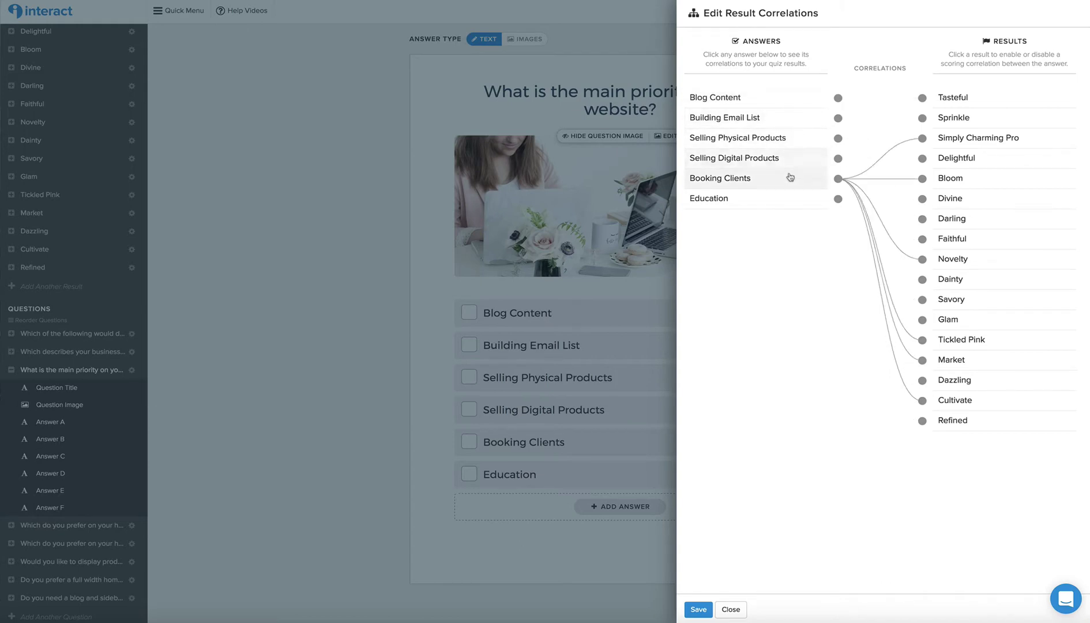
left_click(789, 200)
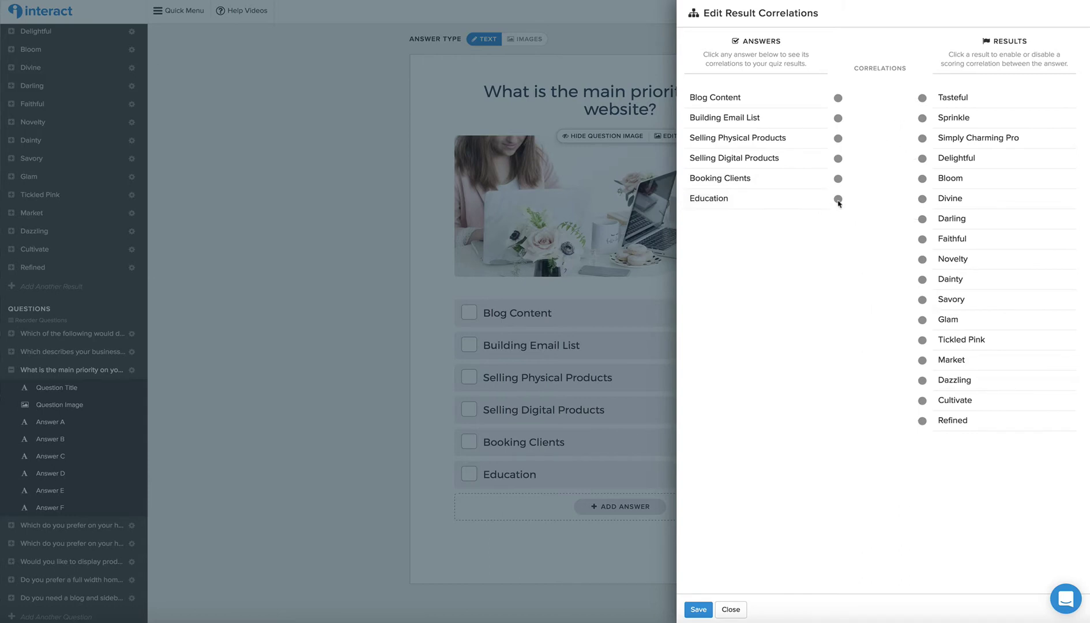
mouse_move(839, 201)
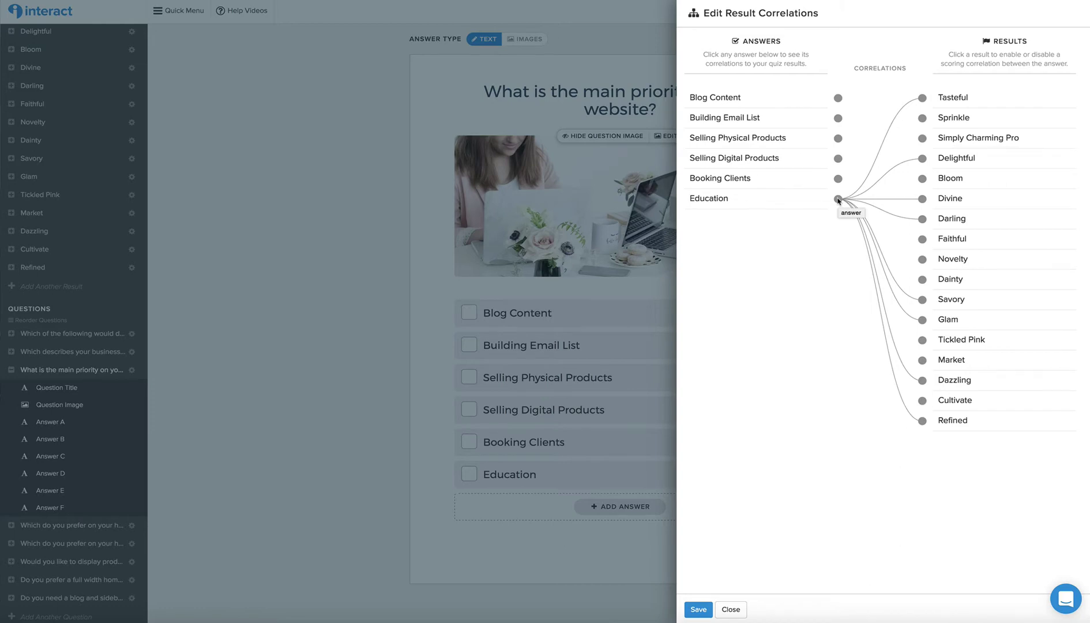
mouse_move(839, 98)
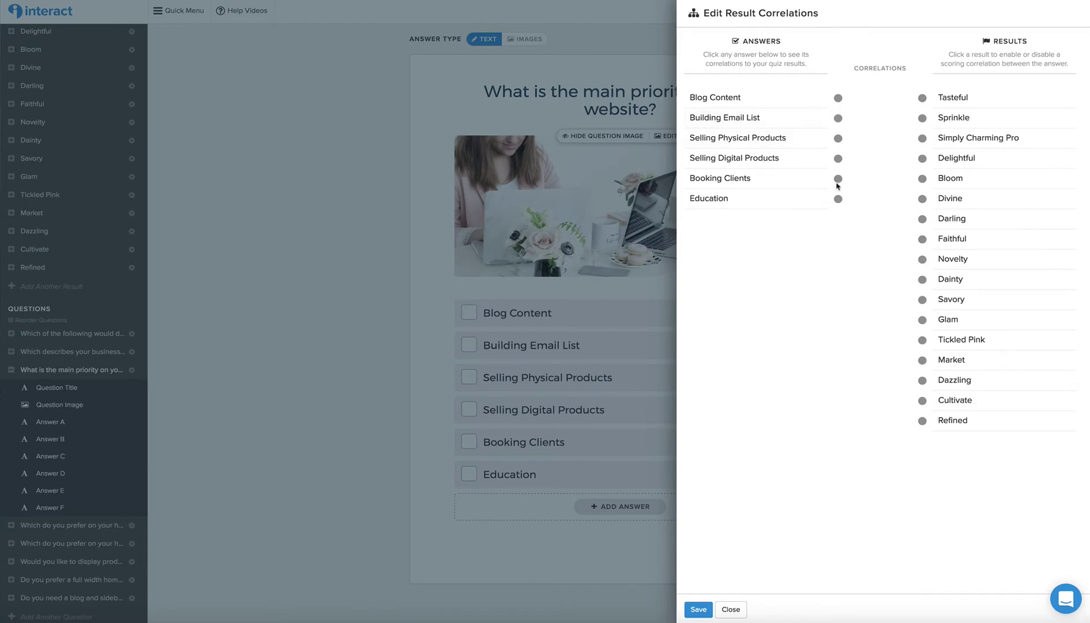
mouse_move(839, 180)
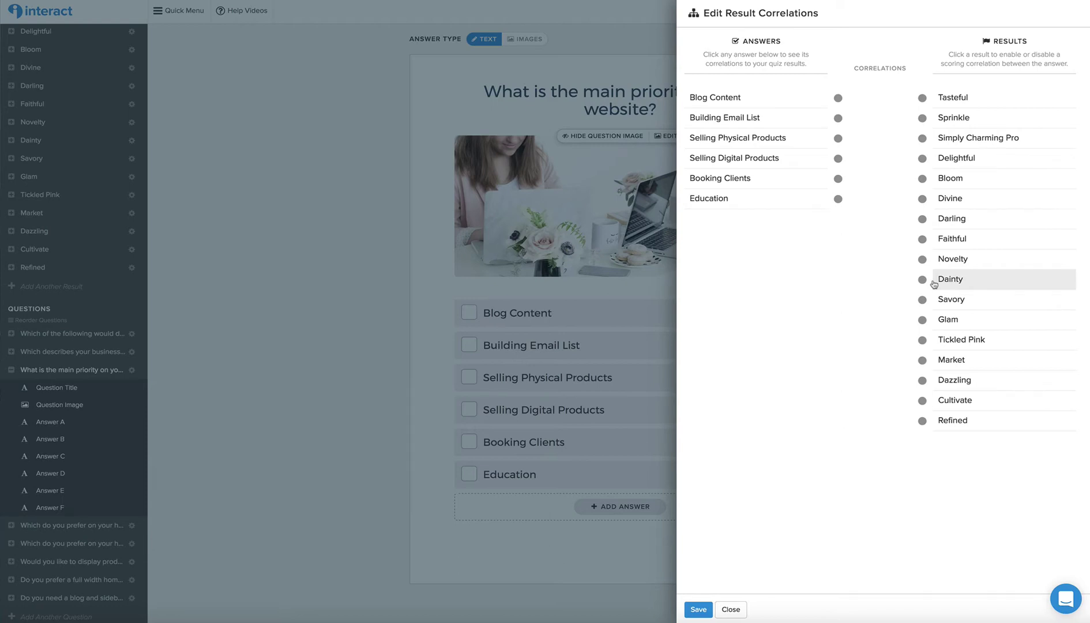
mouse_move(797, 154)
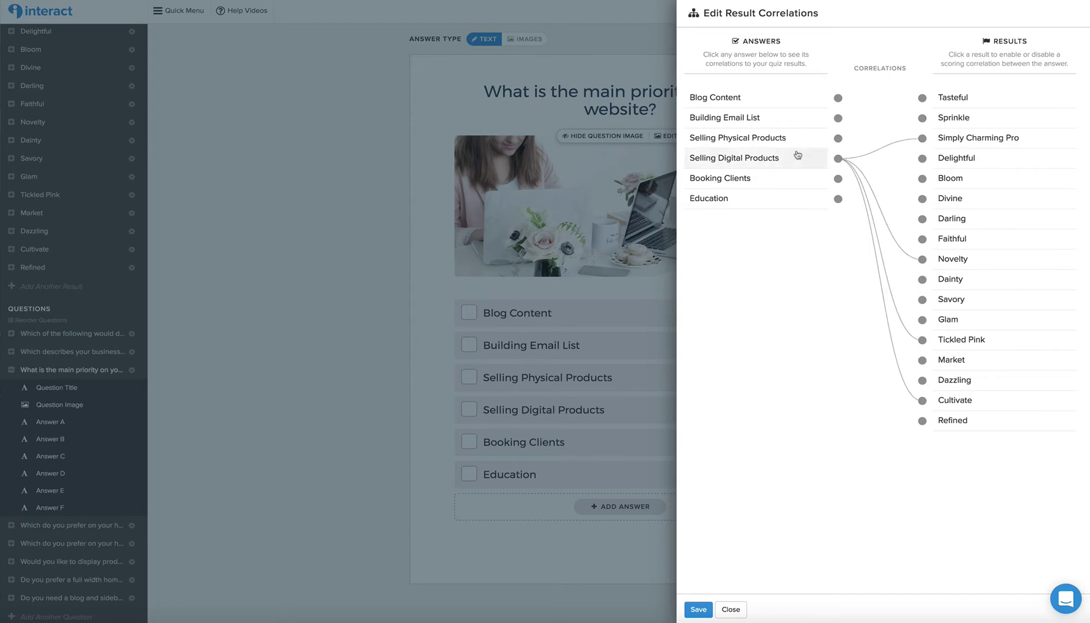
left_click(306, 354)
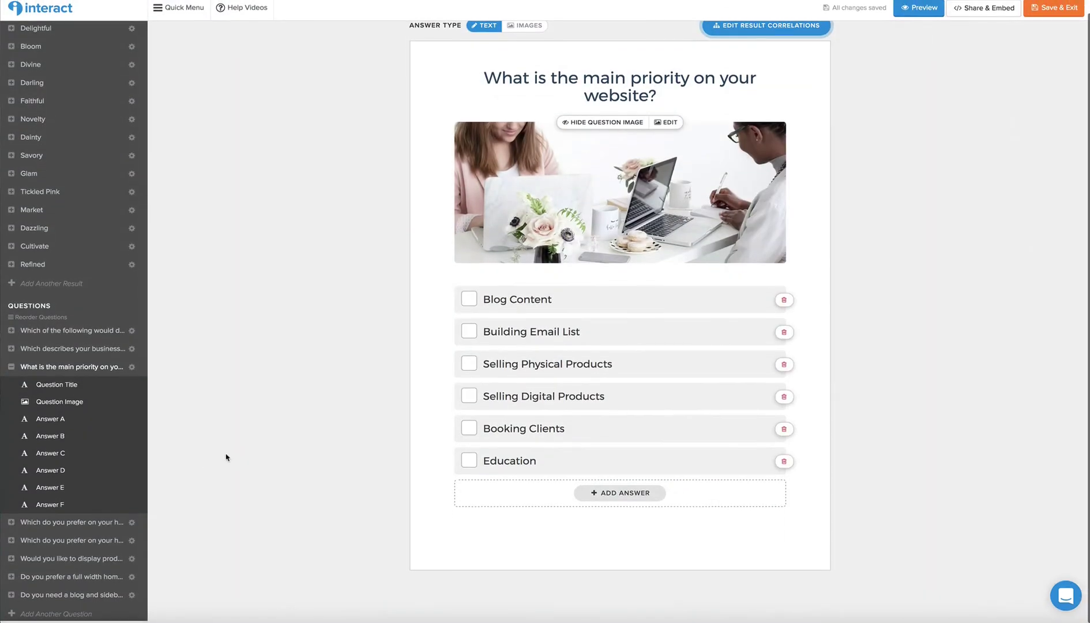
Step: Inspect the full-width homepage question's result correlations, then switch to the blog and sidebar question
left_click(81, 581)
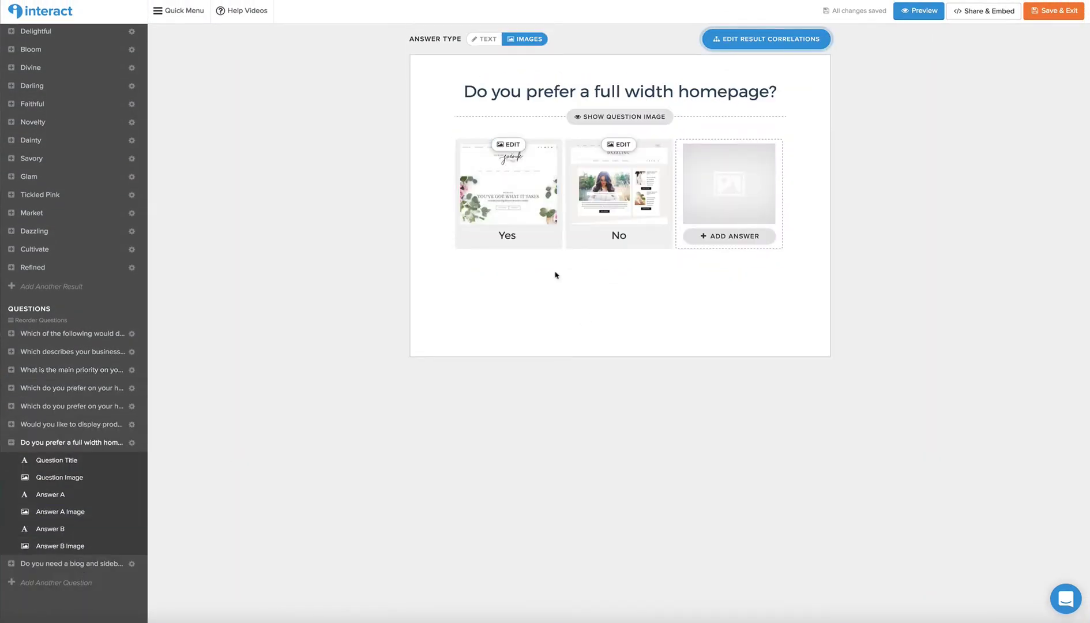
left_click(745, 42)
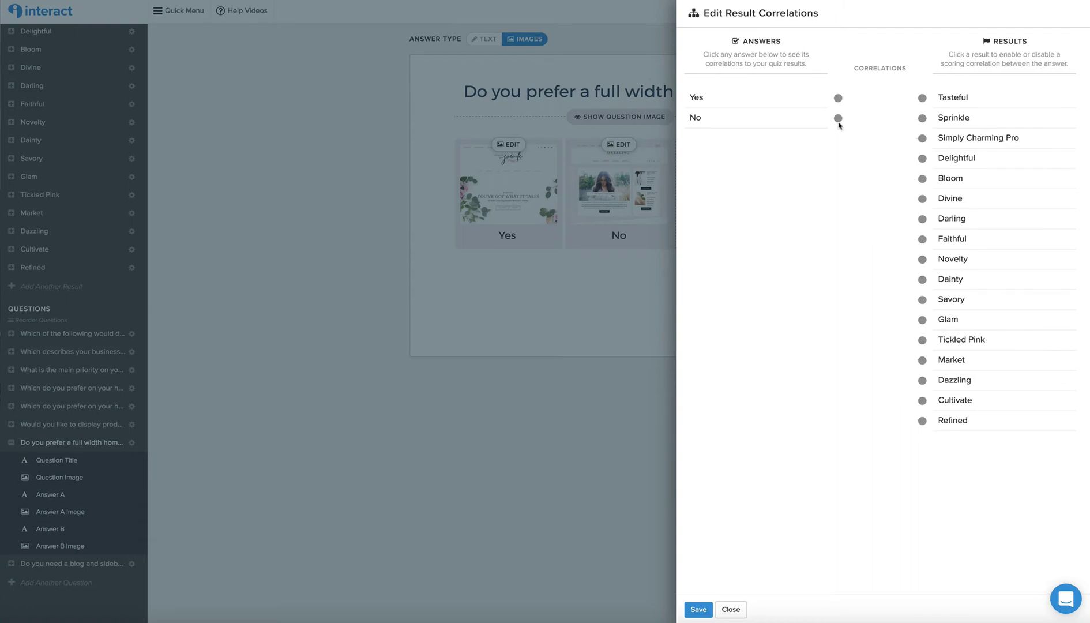
mouse_move(838, 121)
left_click(730, 608)
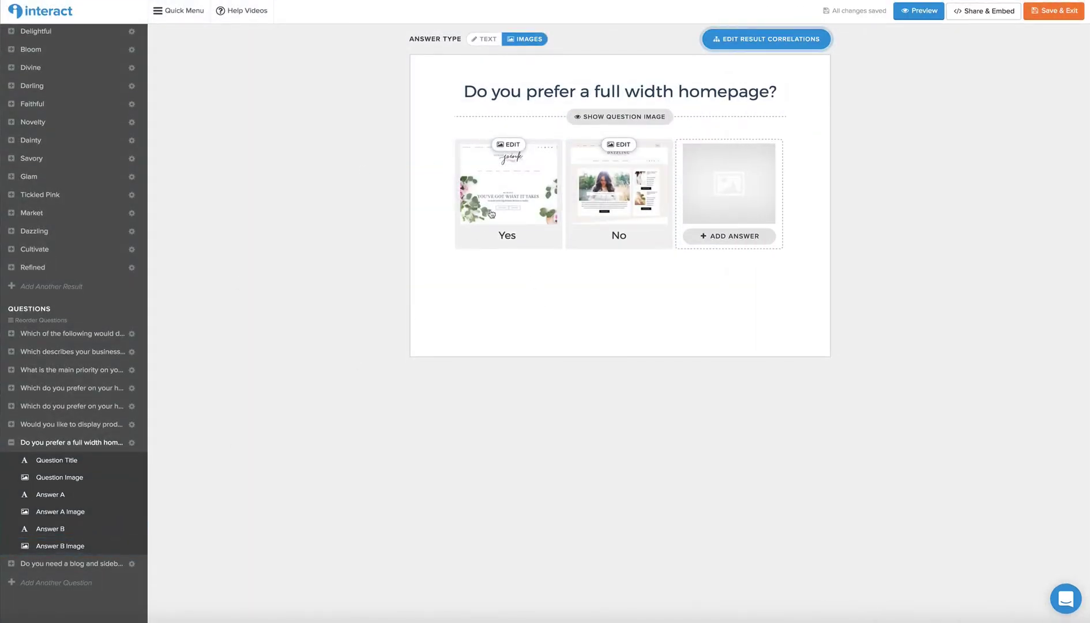
left_click(59, 511)
left_click(67, 565)
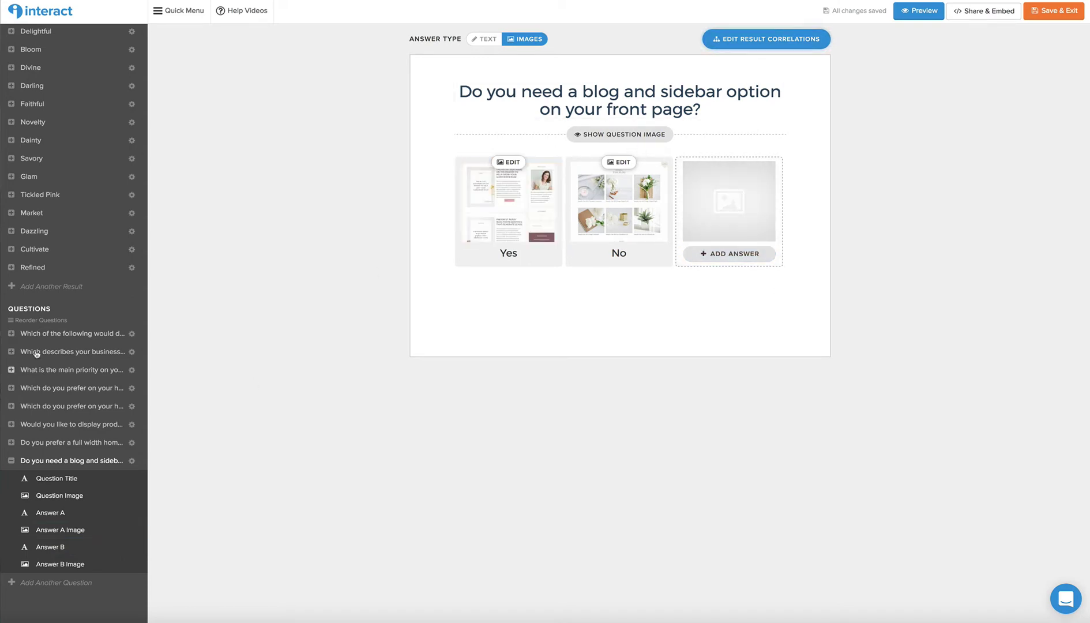
Step: Return to the blog and sidebar question and toggle its Yes/No answers to text, then back to images
left_click(68, 351)
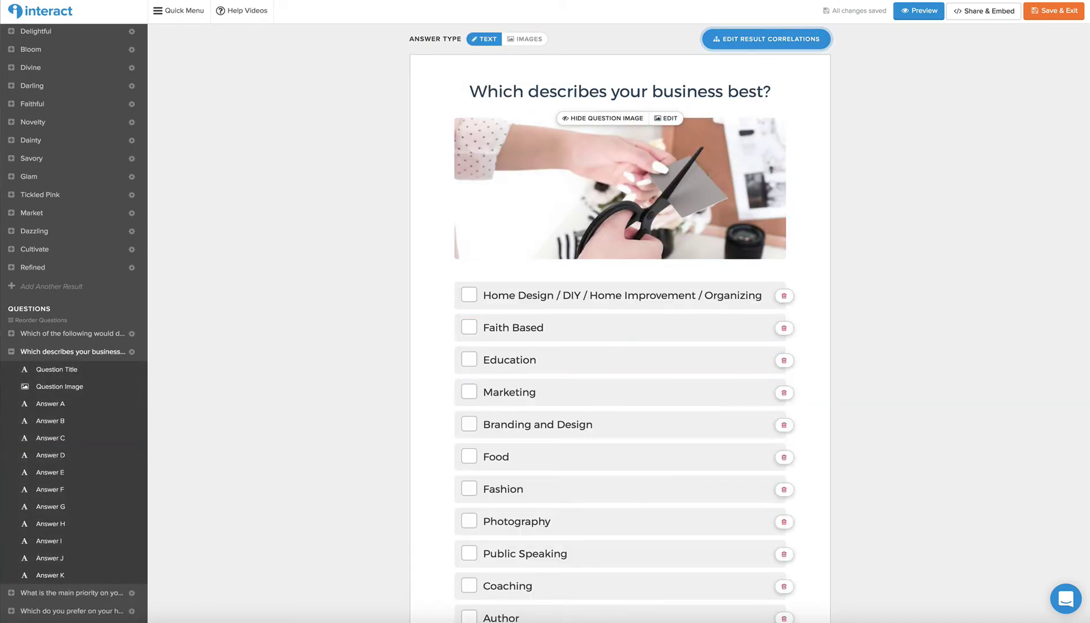
scroll(75, 489, "down", 4)
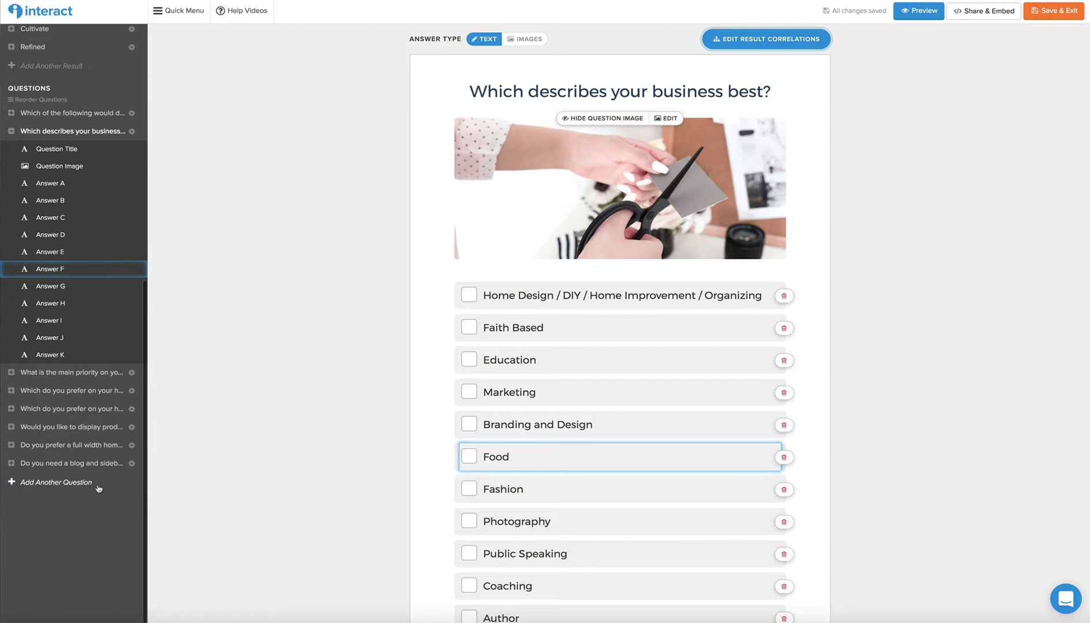
left_click(79, 463)
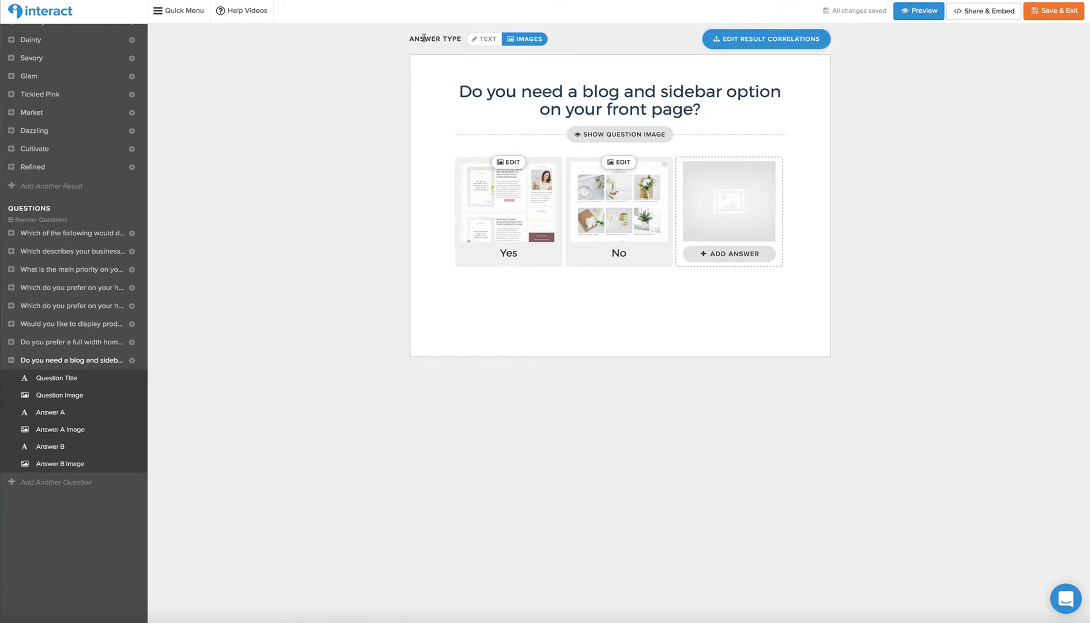
left_click(470, 41)
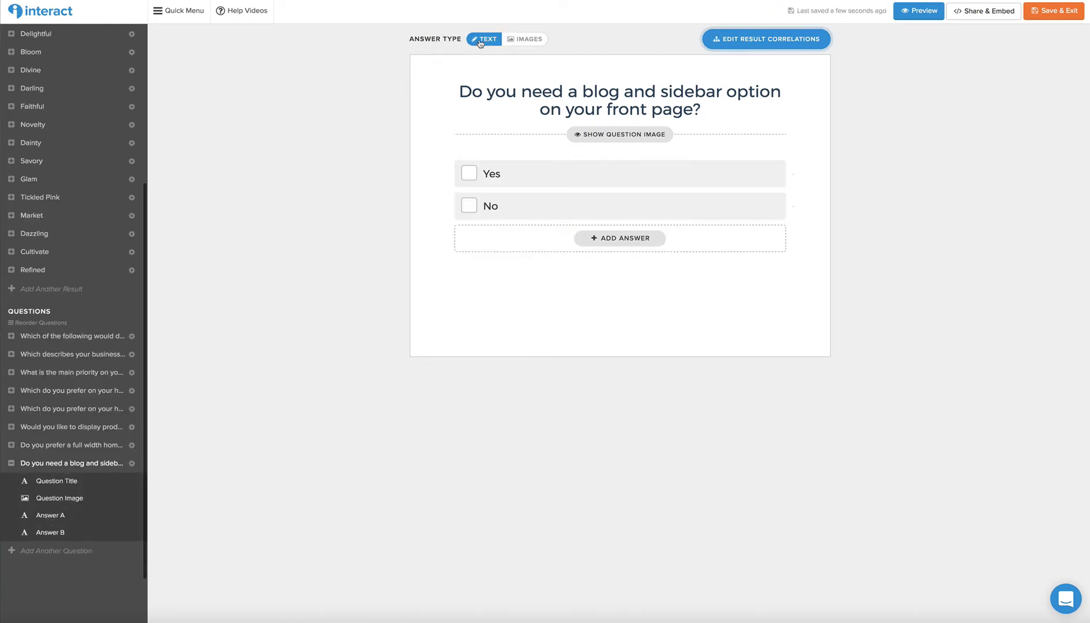
left_click(530, 40)
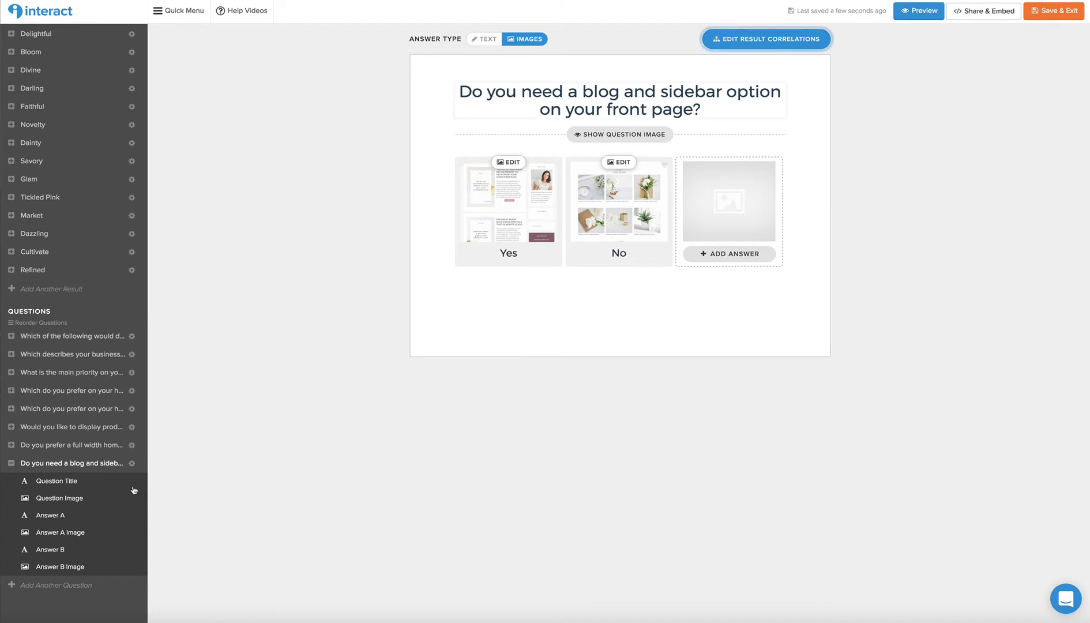
Step: Scroll through the question and launch the quiz preview
scroll(87, 554, "down", 1)
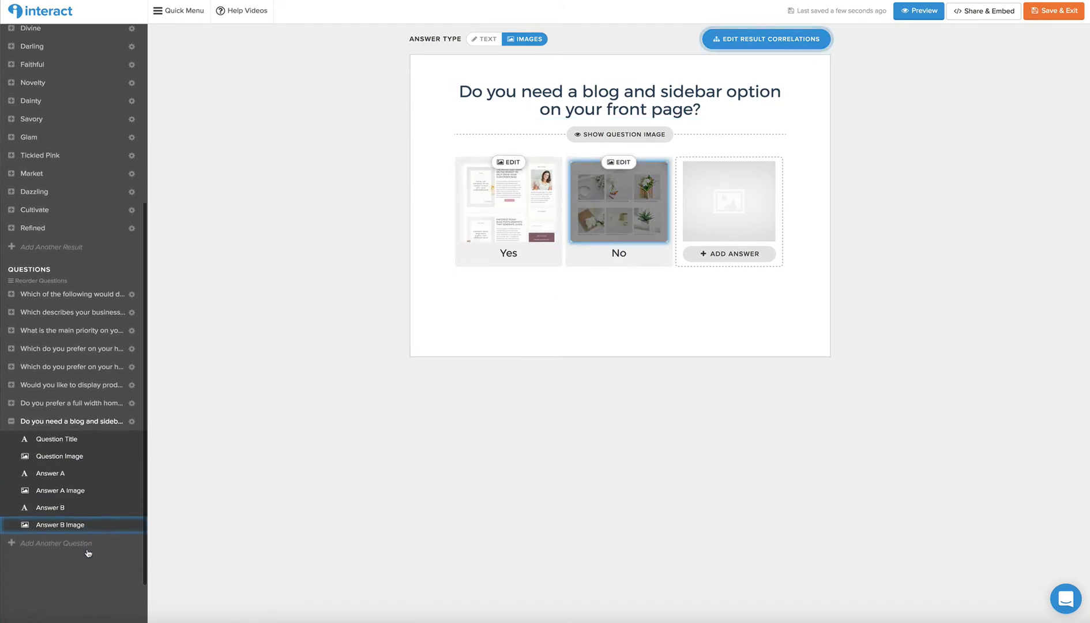
scroll(88, 554, "down", 1)
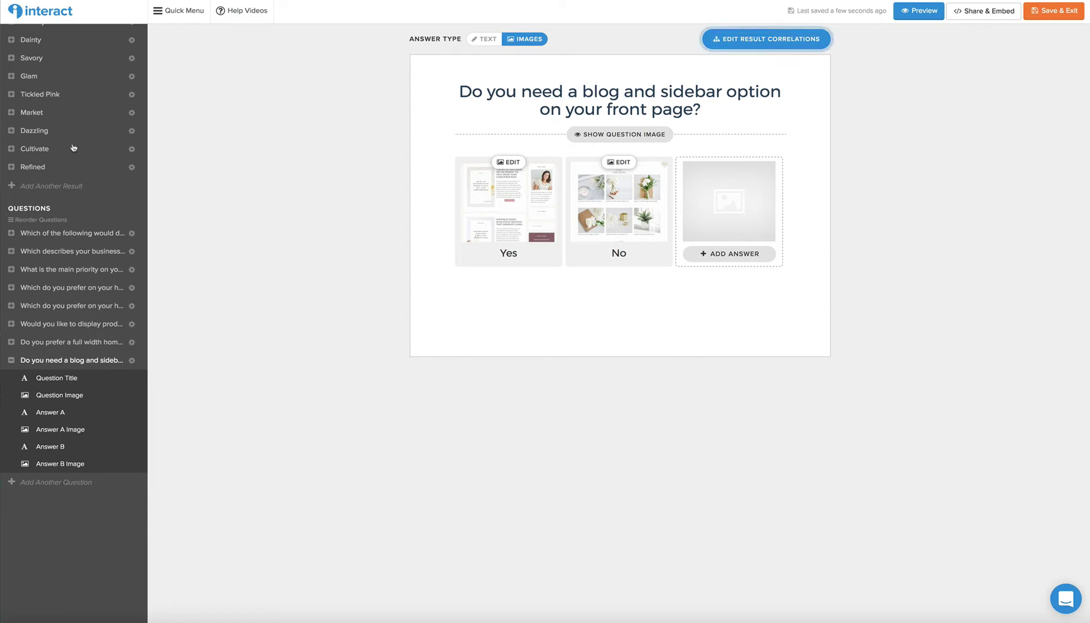
scroll(73, 148, "up", 5)
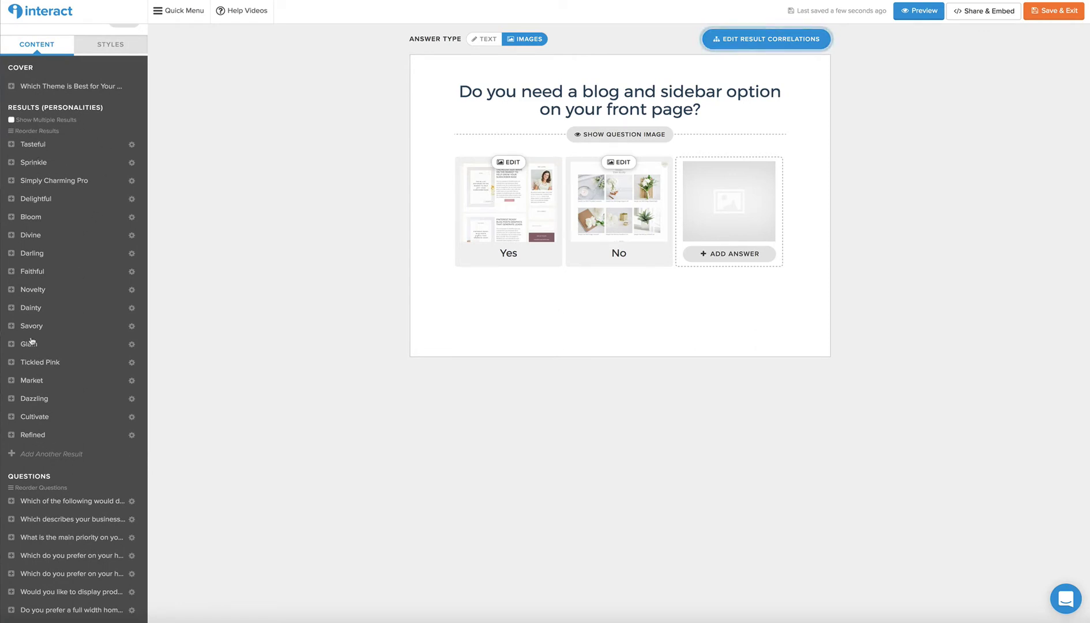
scroll(63, 516, "down", 1)
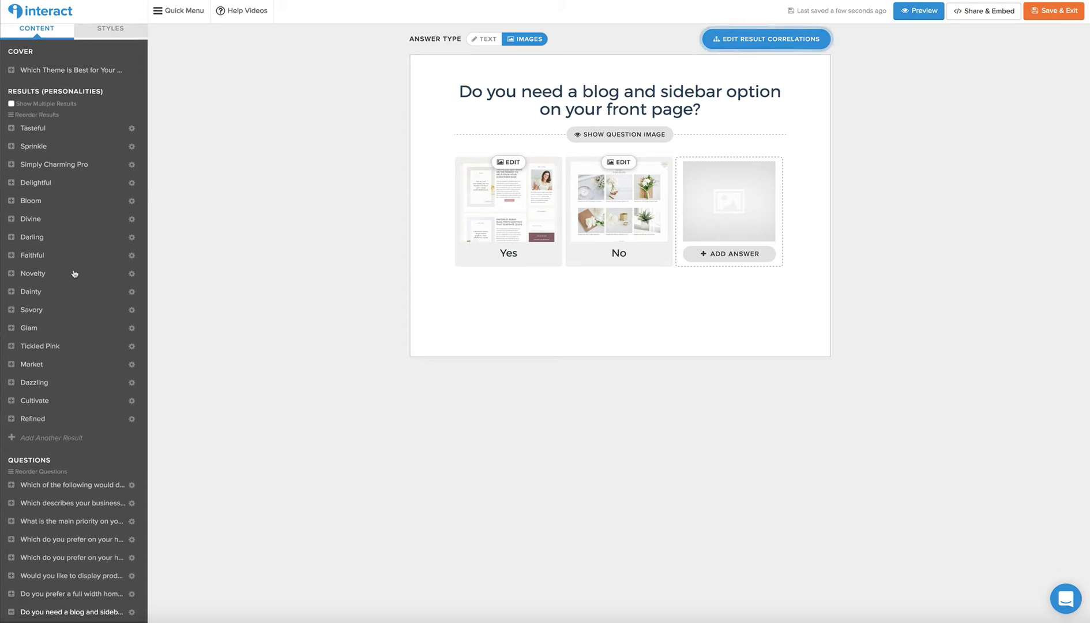
scroll(58, 389, "up", 5)
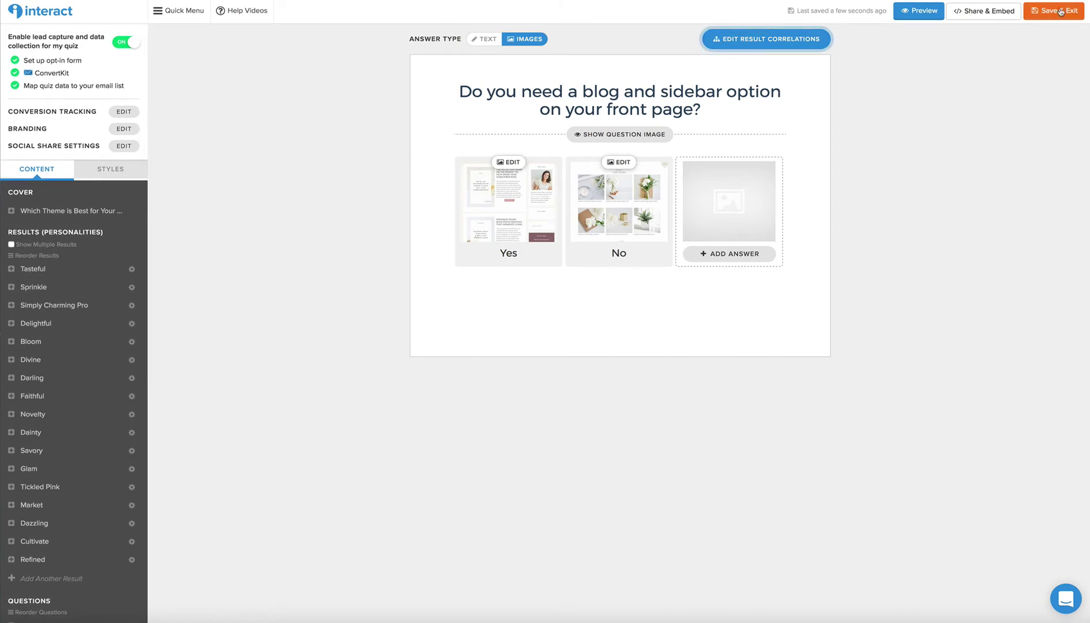
left_click(917, 14)
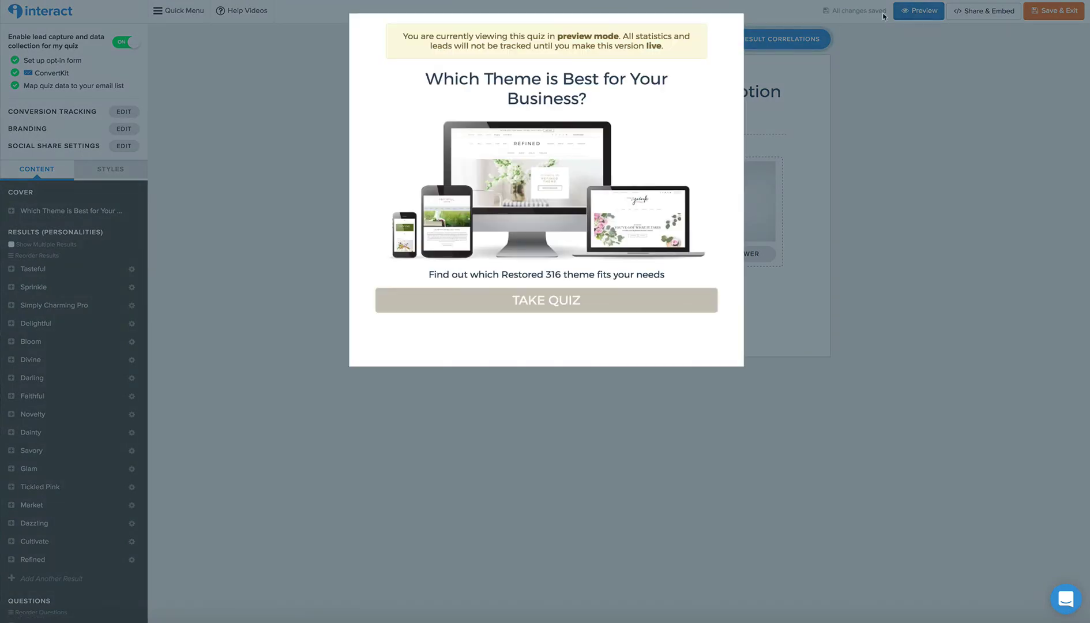
Step: Answer the preview: Digital Product Sales, Education, Booking Clients, Slideshow, Yes products, No full width, Yes blog
left_click(531, 302)
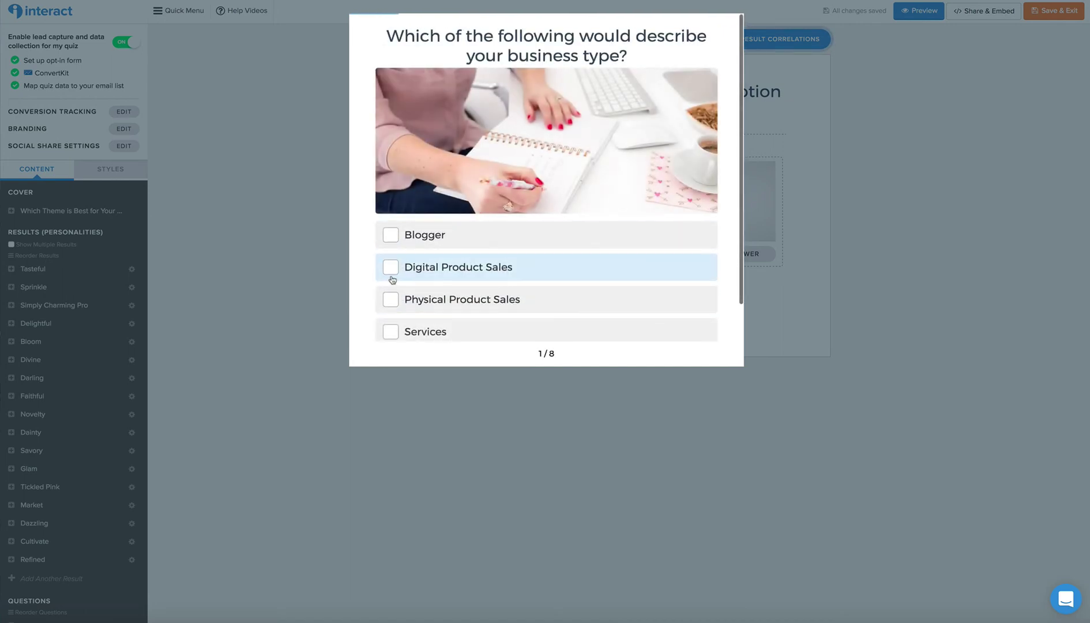
left_click(392, 279)
left_click(390, 280)
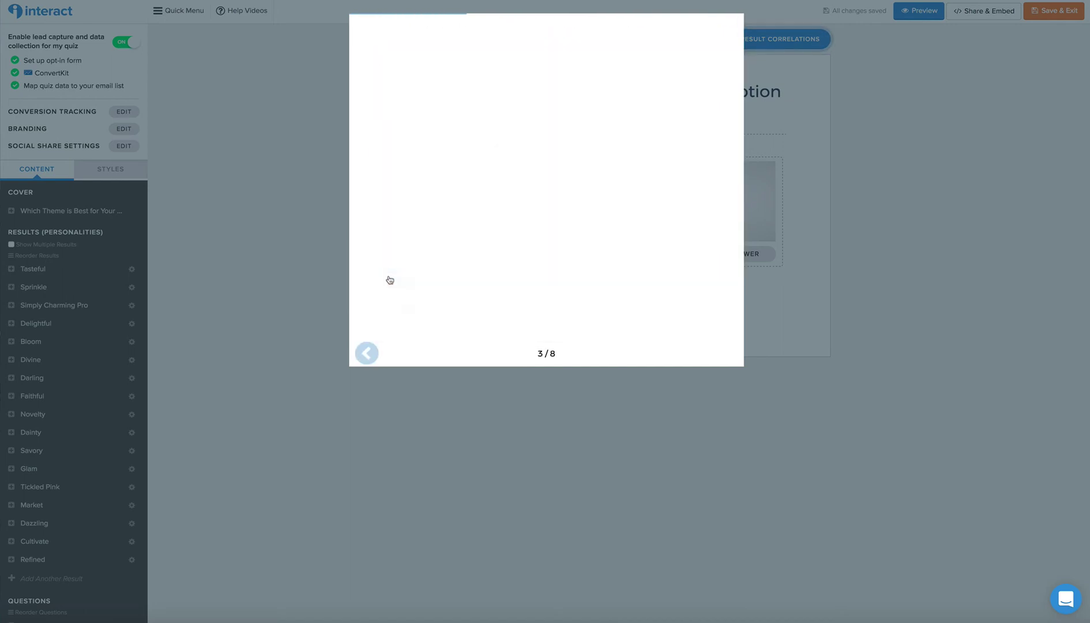
scroll(457, 219, "down", 3)
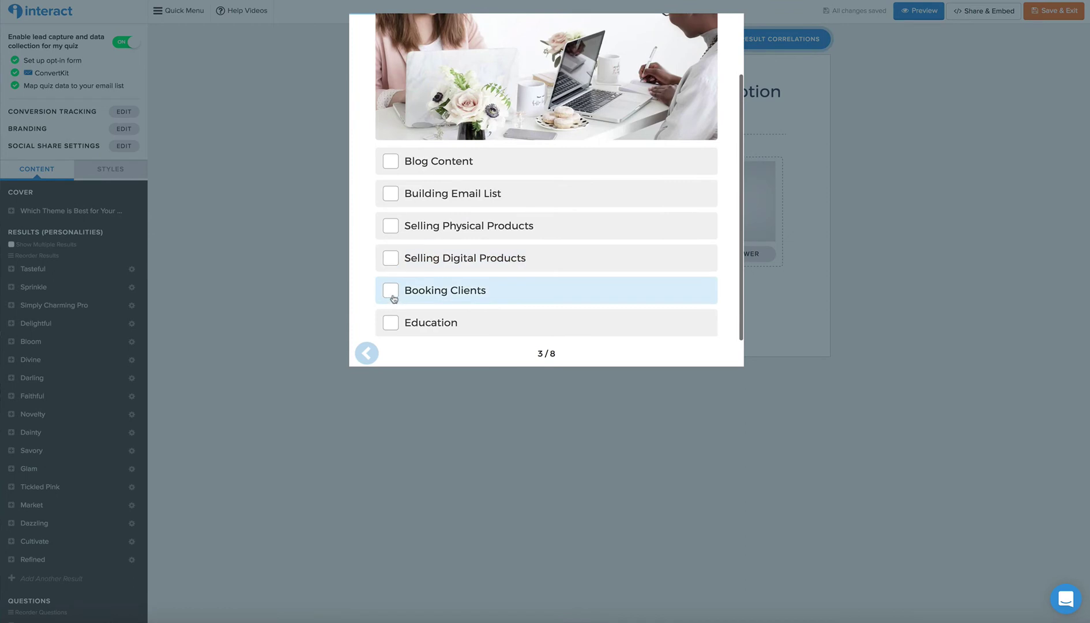
left_click(392, 297)
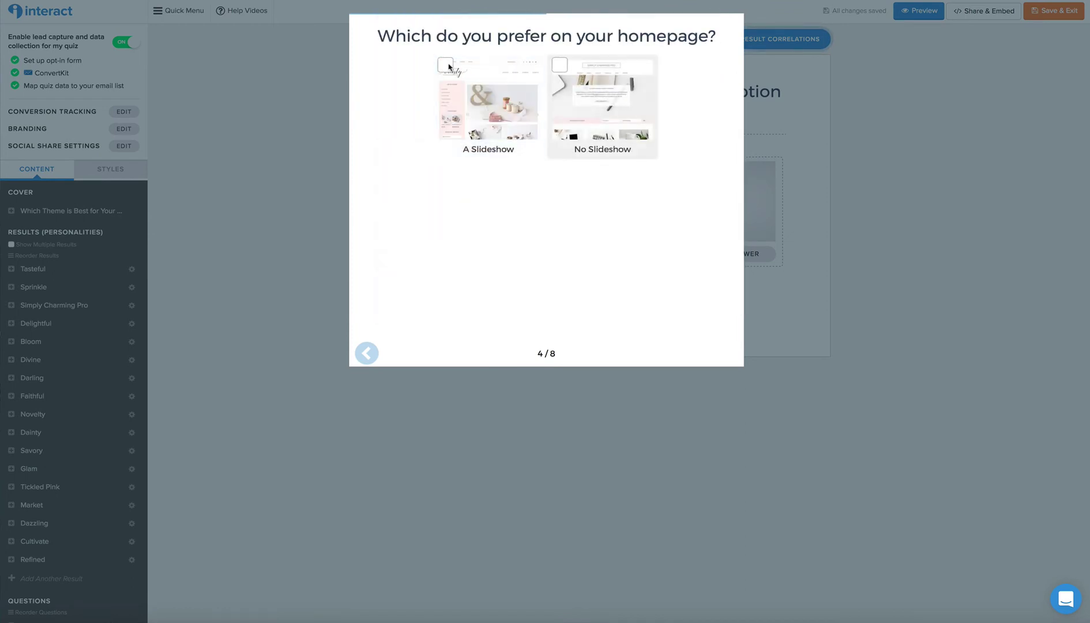
left_click(448, 65)
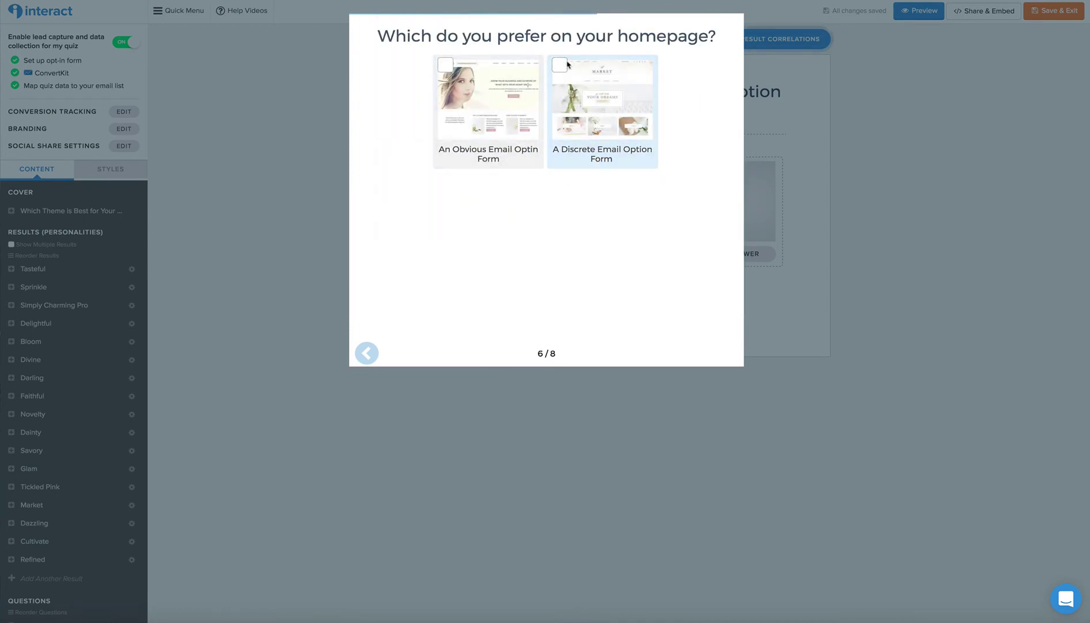
left_click(567, 65)
left_click(455, 92)
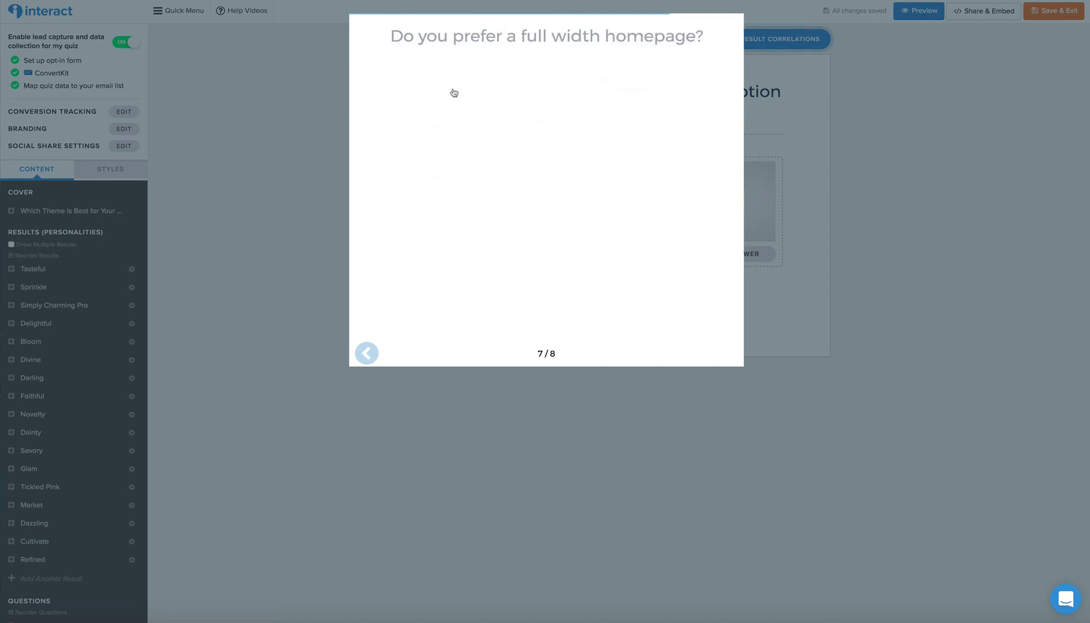
left_click(567, 76)
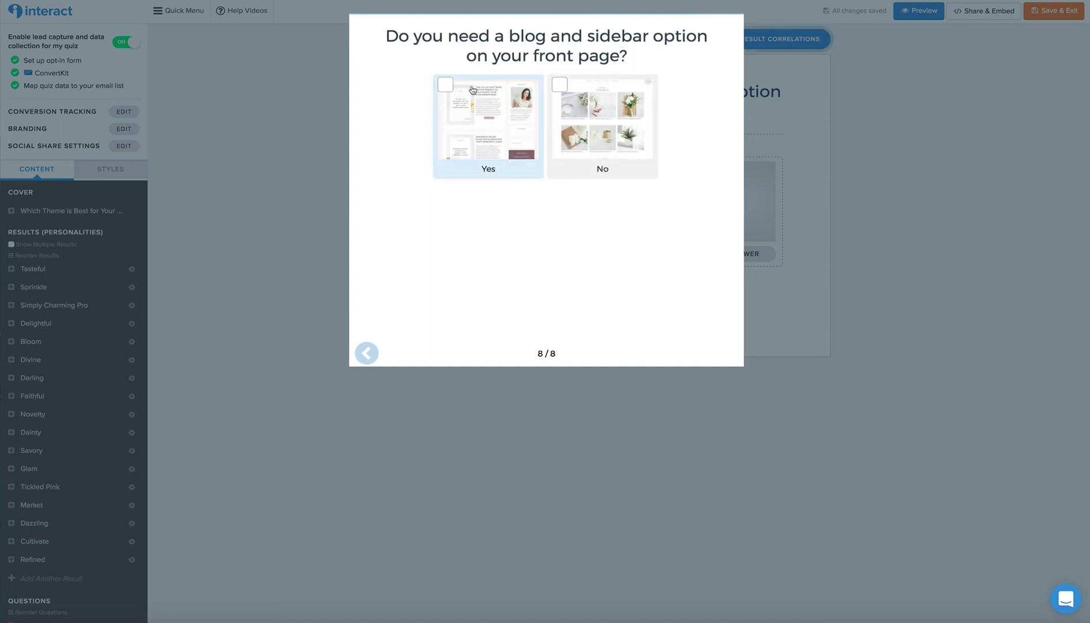
left_click(472, 90)
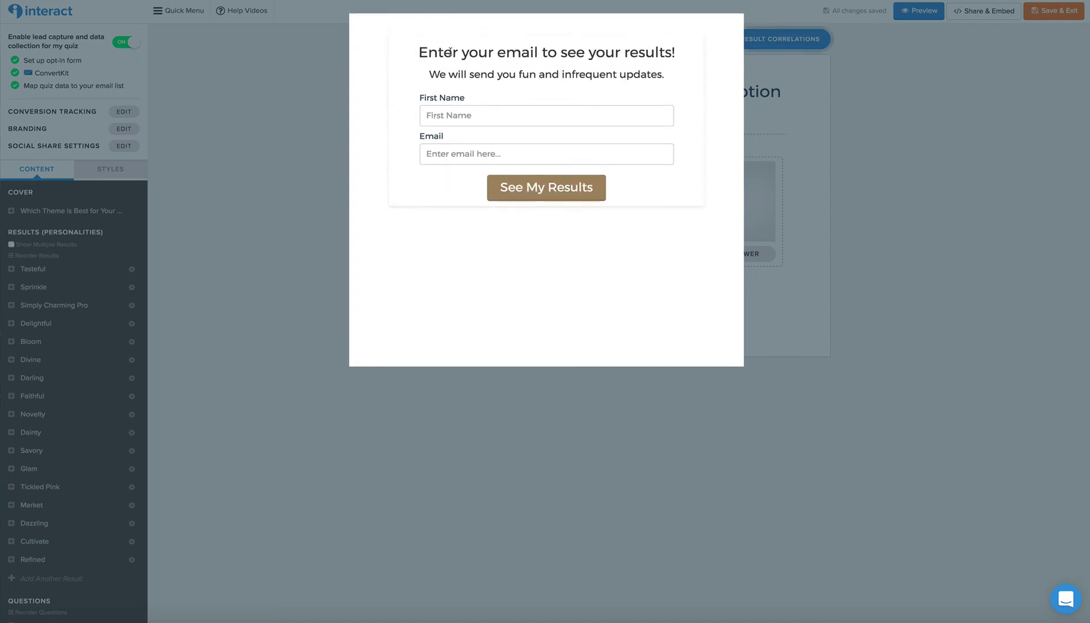
Step: Fill the first name and a saved email, submit for the Glam result, and close the preview
type("lesll")
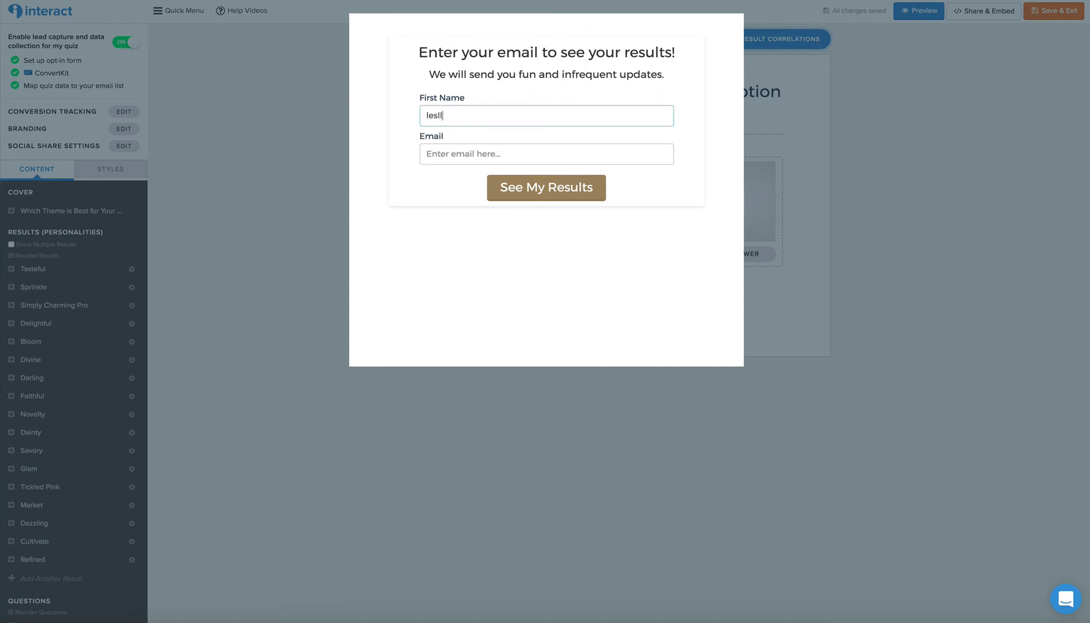
key("BackSpace")
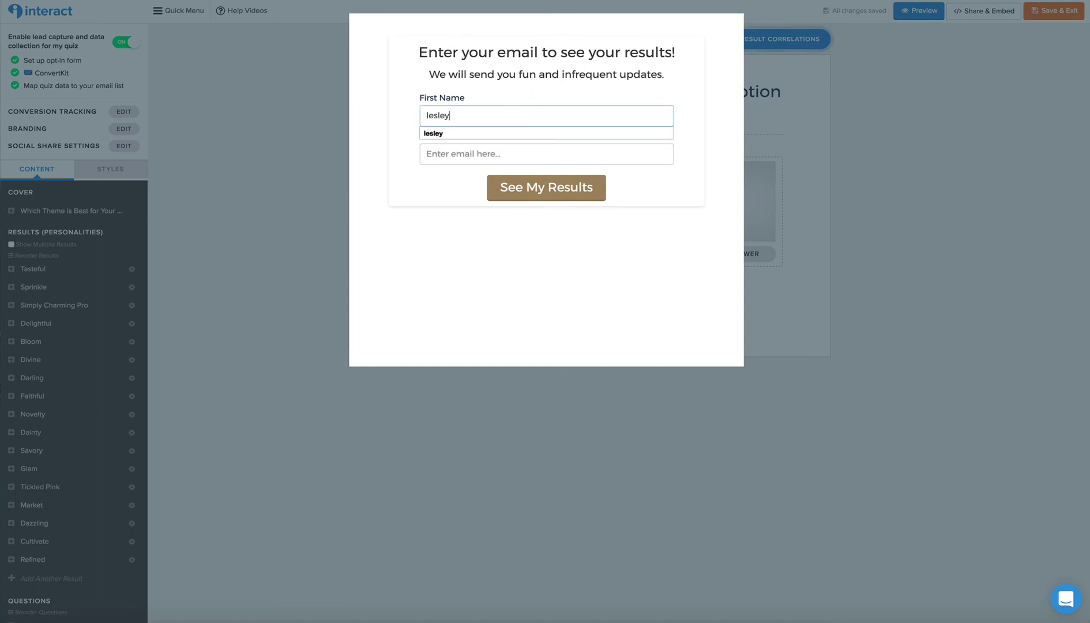
left_click(546, 153)
type("le")
key("Down")
key("Down")
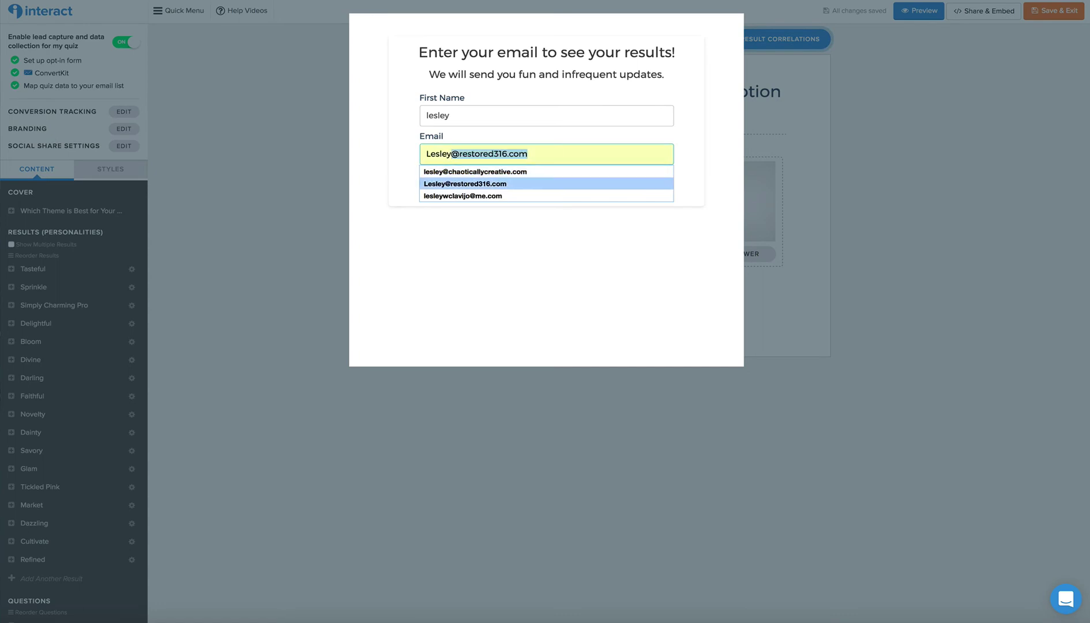
key("Return")
left_click(556, 192)
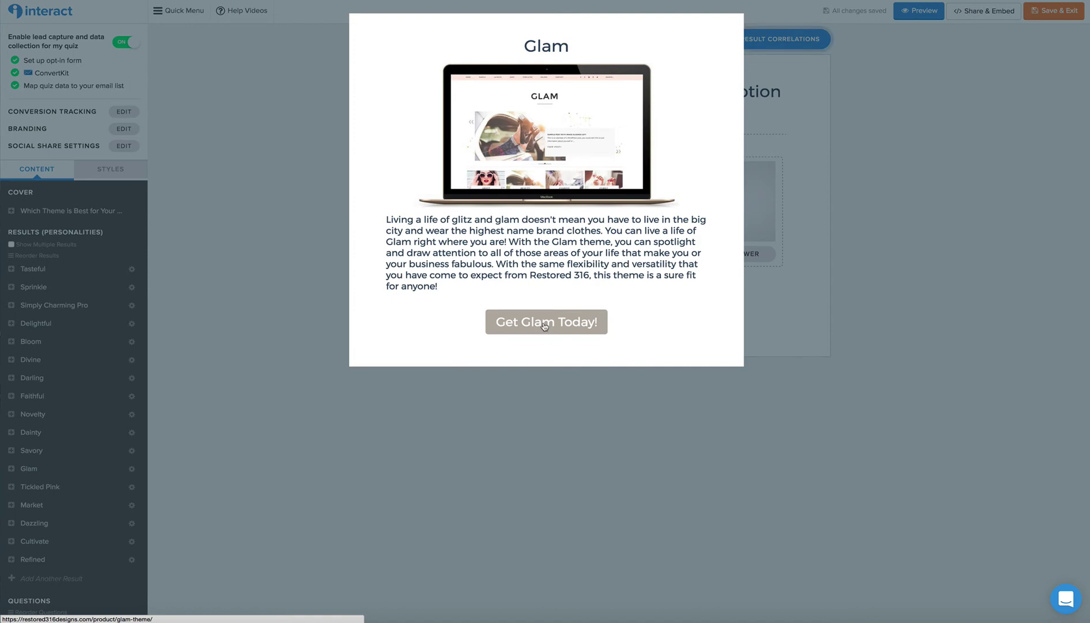
left_click(541, 432)
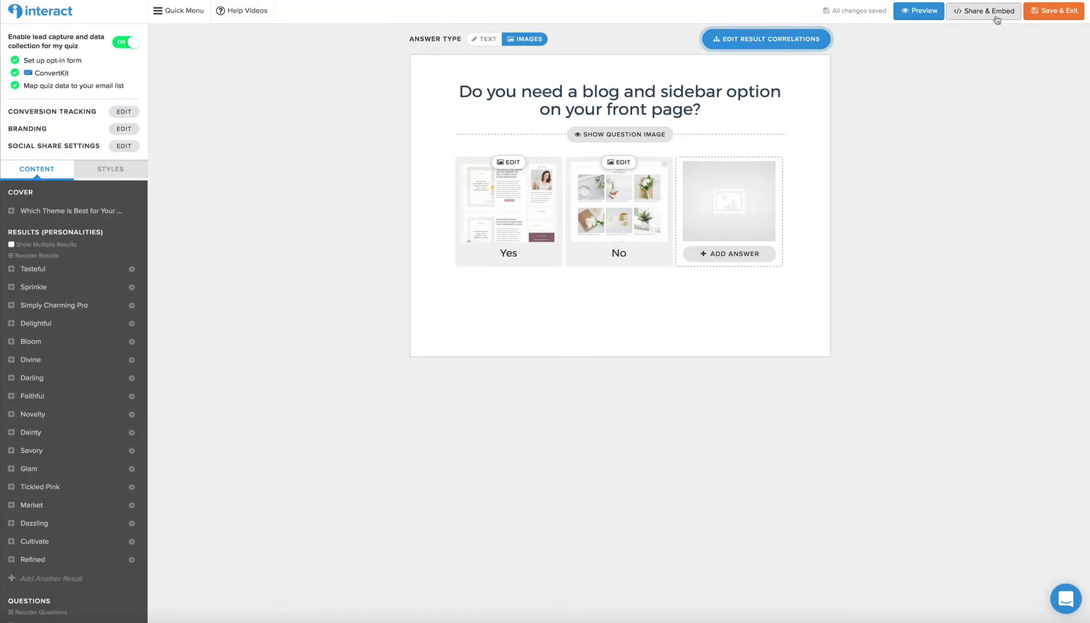
Step: Save the quiz and publish its unpublished changes
left_click(1064, 12)
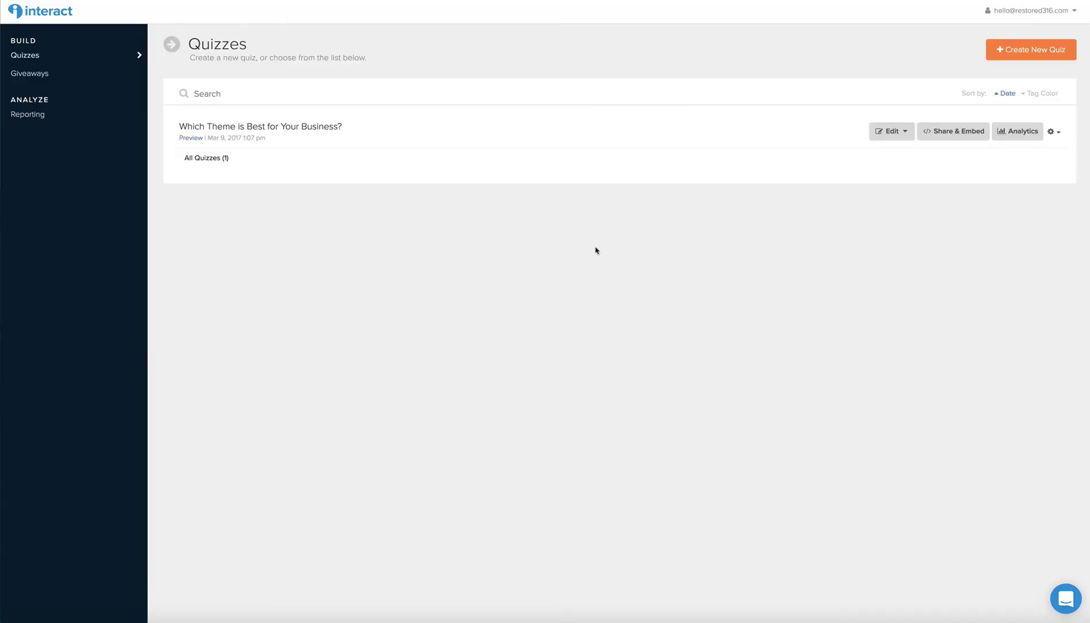
left_click(935, 136)
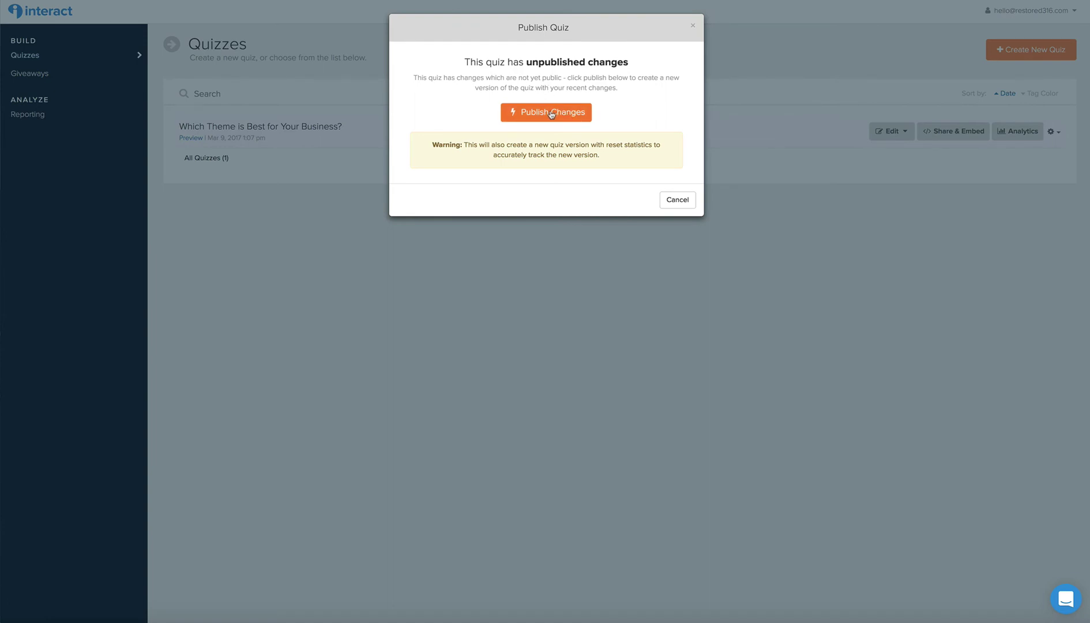
left_click(550, 113)
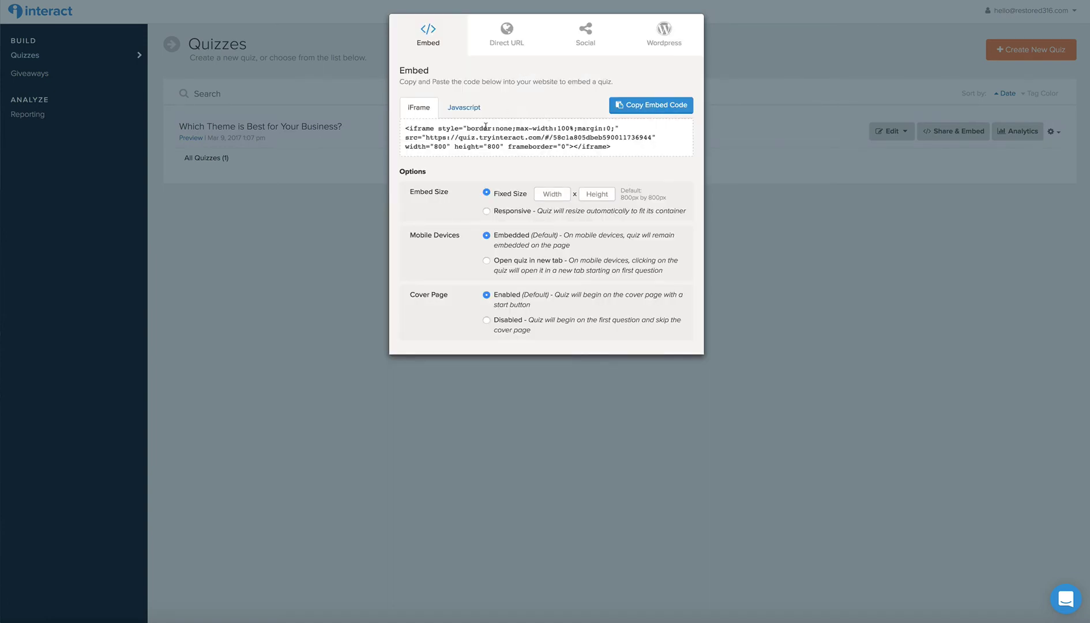
Step: Copy the iframe embed code, review the WordPress, social and link sharing options, then close
left_click(464, 109)
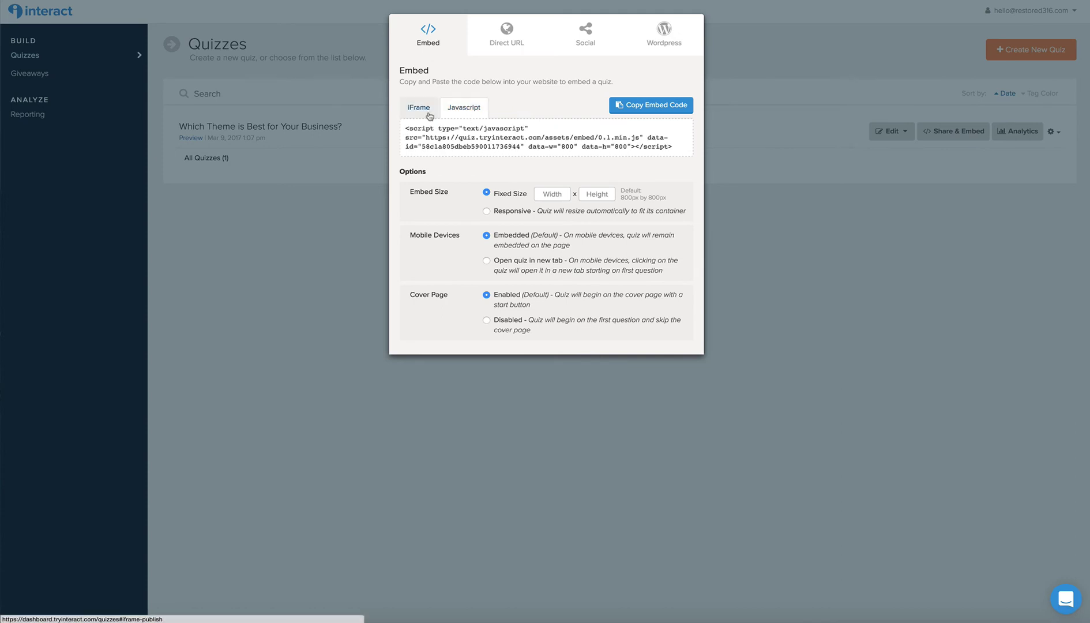
left_click(419, 110)
left_click(650, 105)
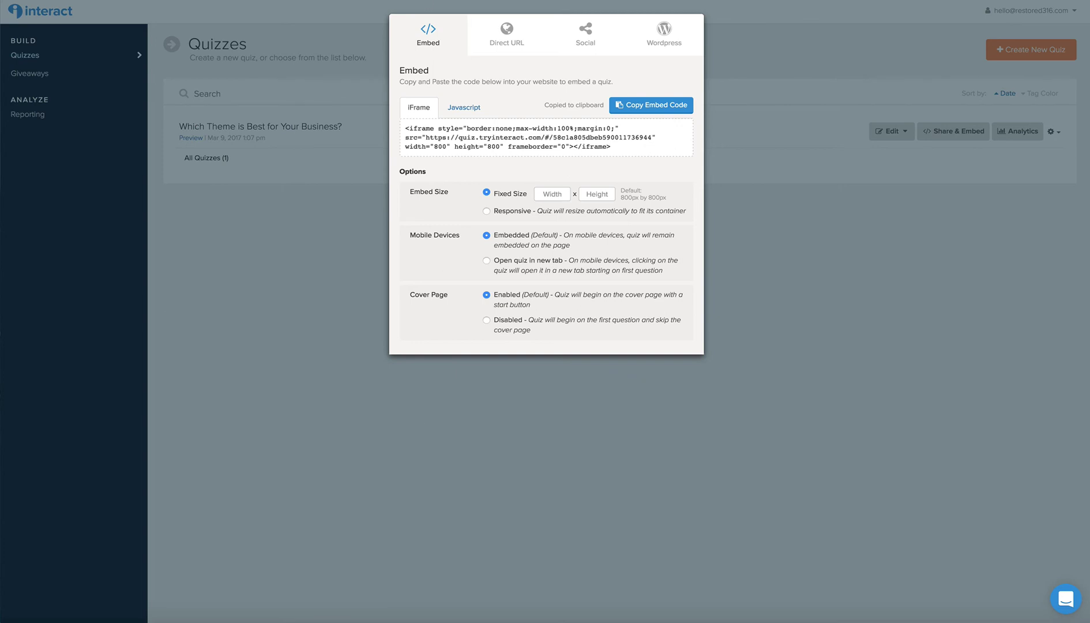
left_click(664, 34)
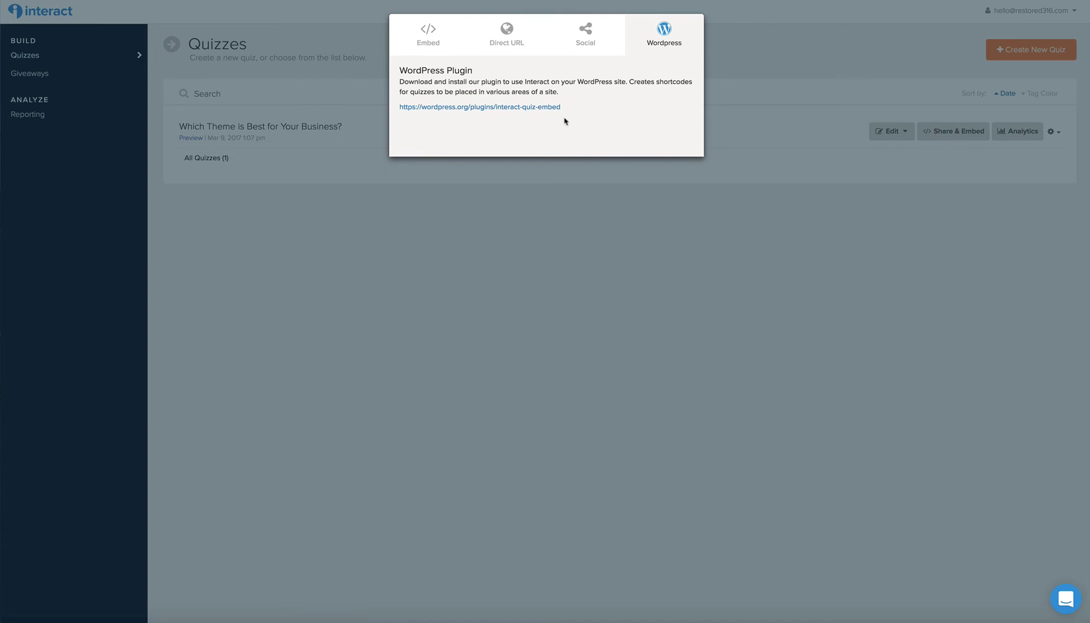
left_click(591, 28)
left_click(488, 45)
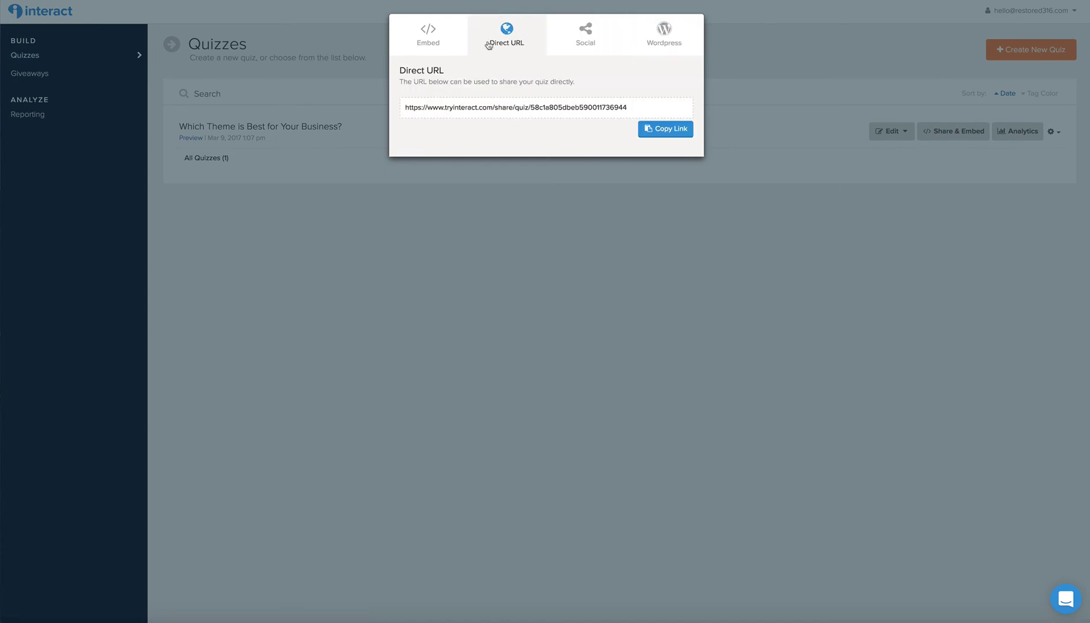
left_click(427, 42)
left_click(292, 314)
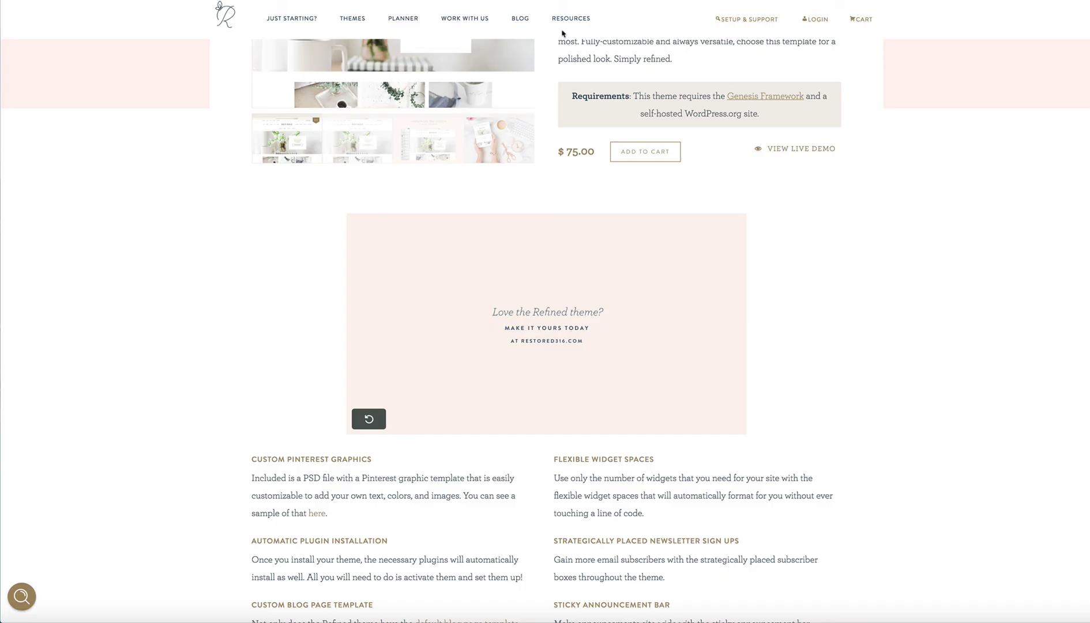
Step: Go from THEMES to the TAKE THE QUIZ page showing the embedded quiz cover
scroll(489, 191, "up", 4)
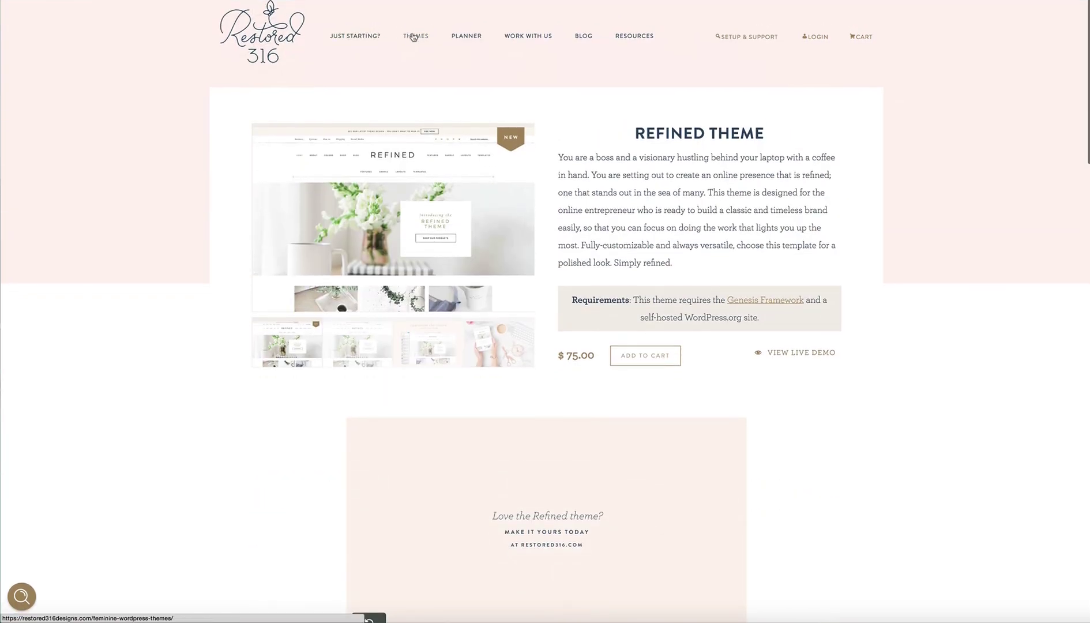
left_click(414, 37)
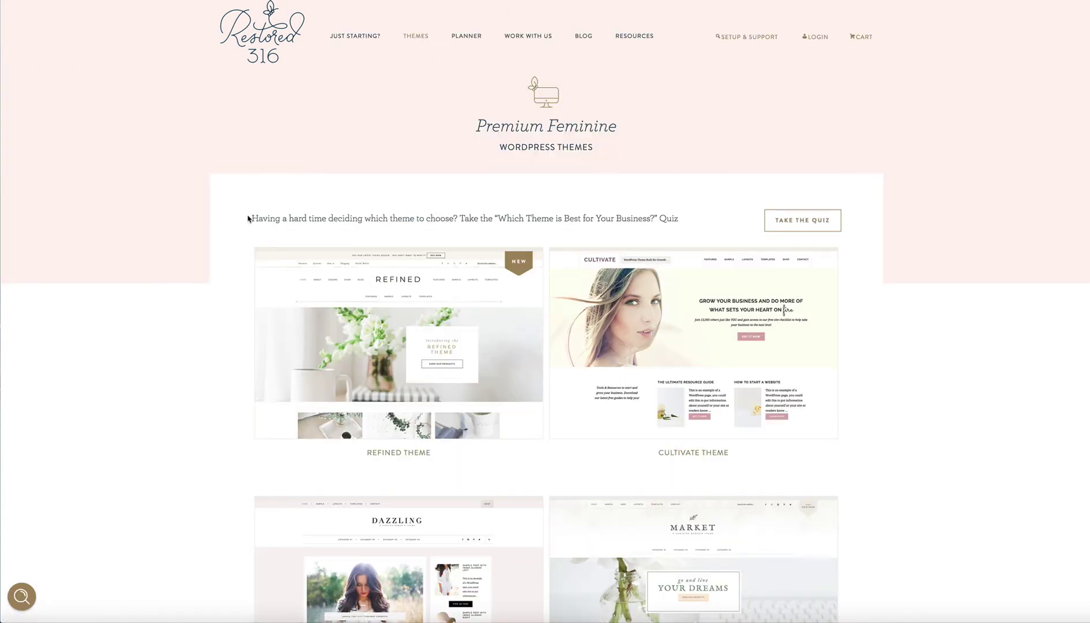
left_click(815, 225)
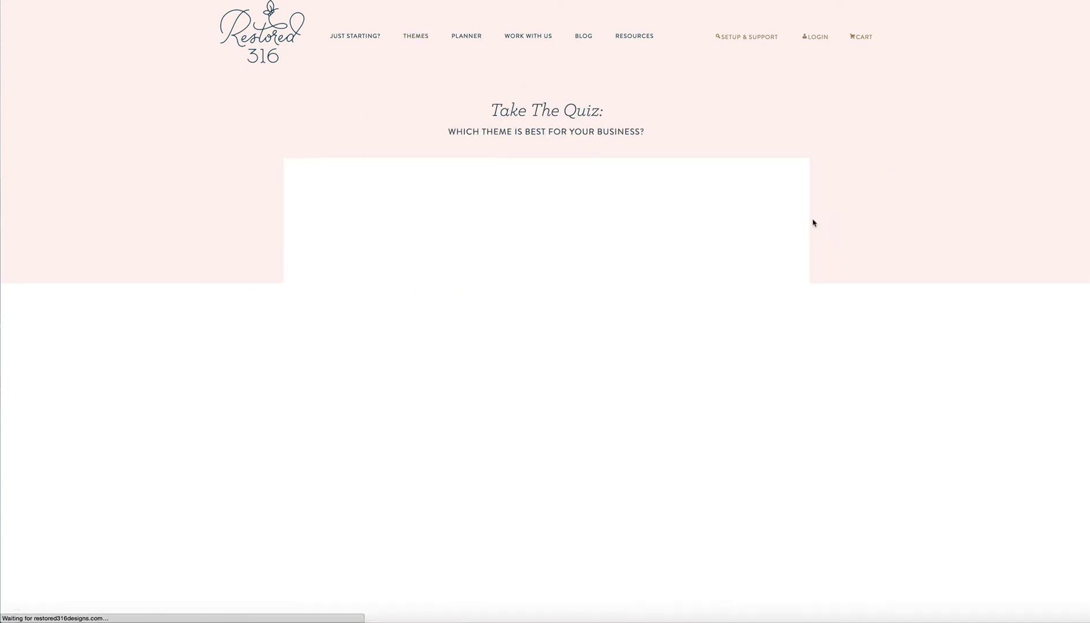
scroll(683, 68, "down", 3)
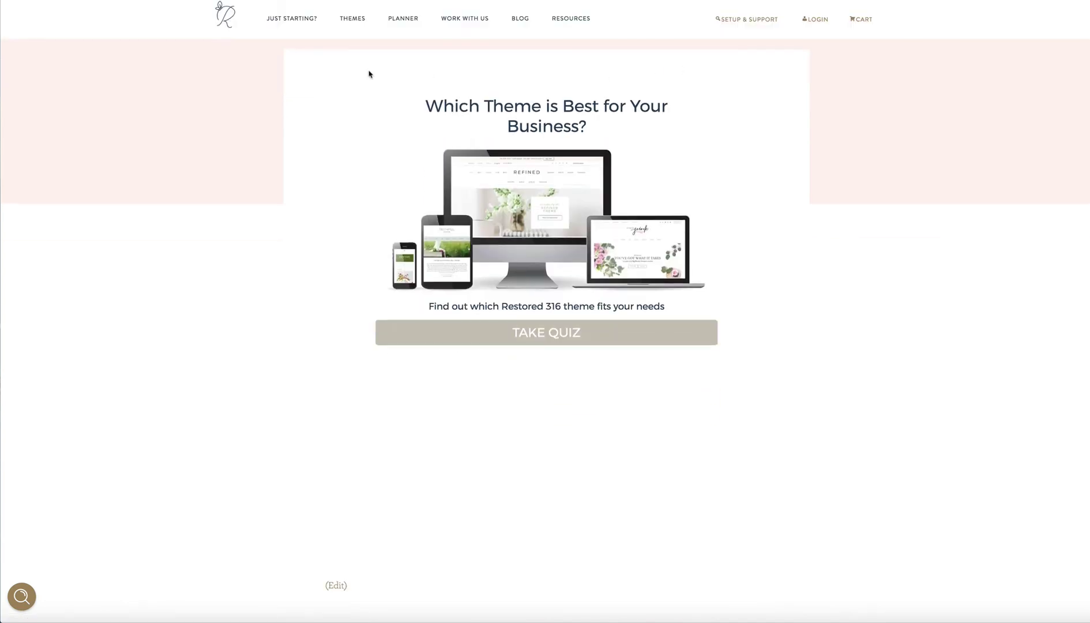
scroll(679, 160, "up", 3)
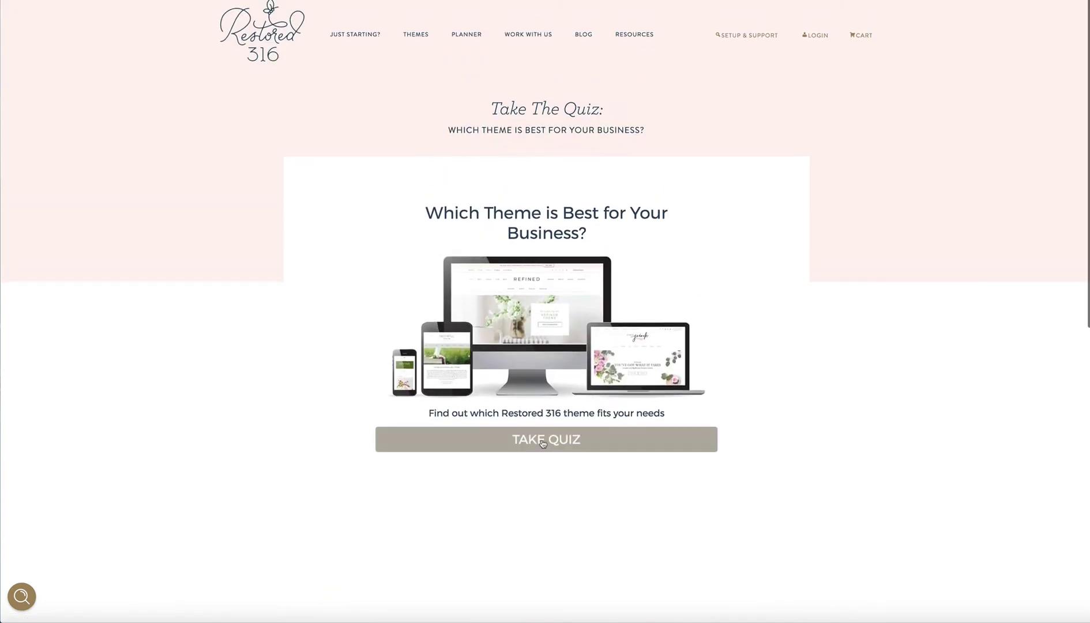
Step: Answer the embedded quiz: Physical Product Sales, Photography, Education, no slideshow, email optin, No, No, Yes blog
left_click(543, 444)
scroll(634, 219, "down", 1)
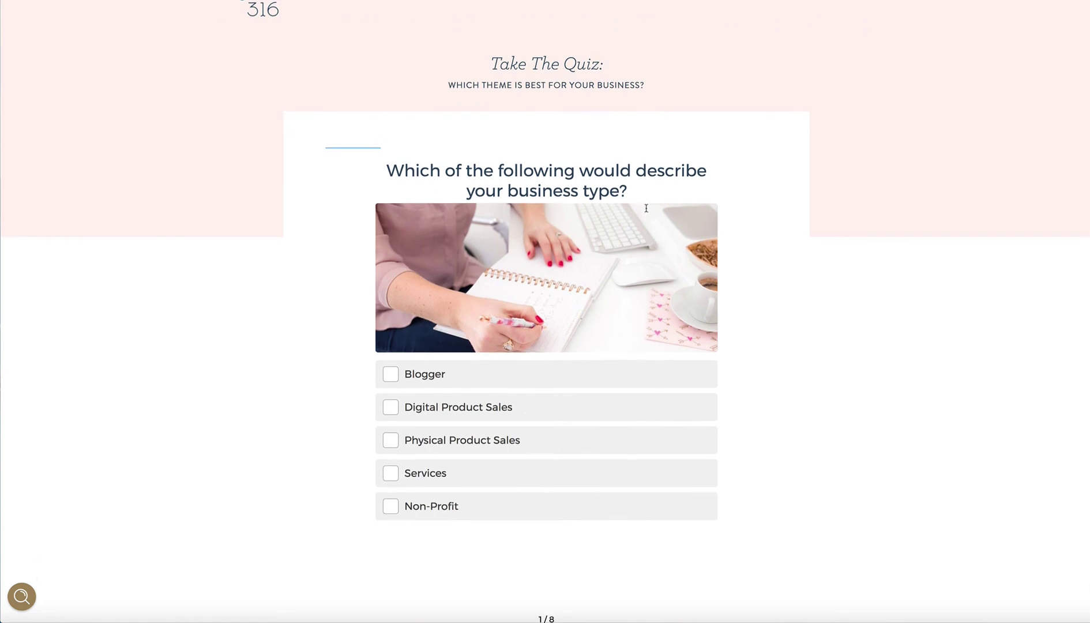
left_click(390, 446)
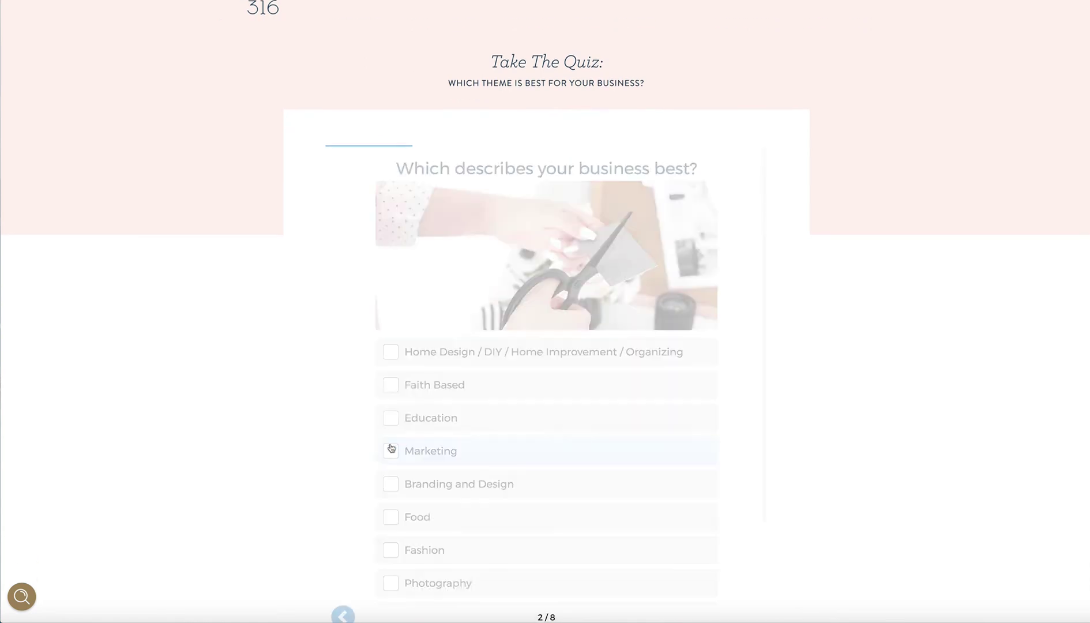
scroll(519, 375, "down", 1)
left_click(401, 525)
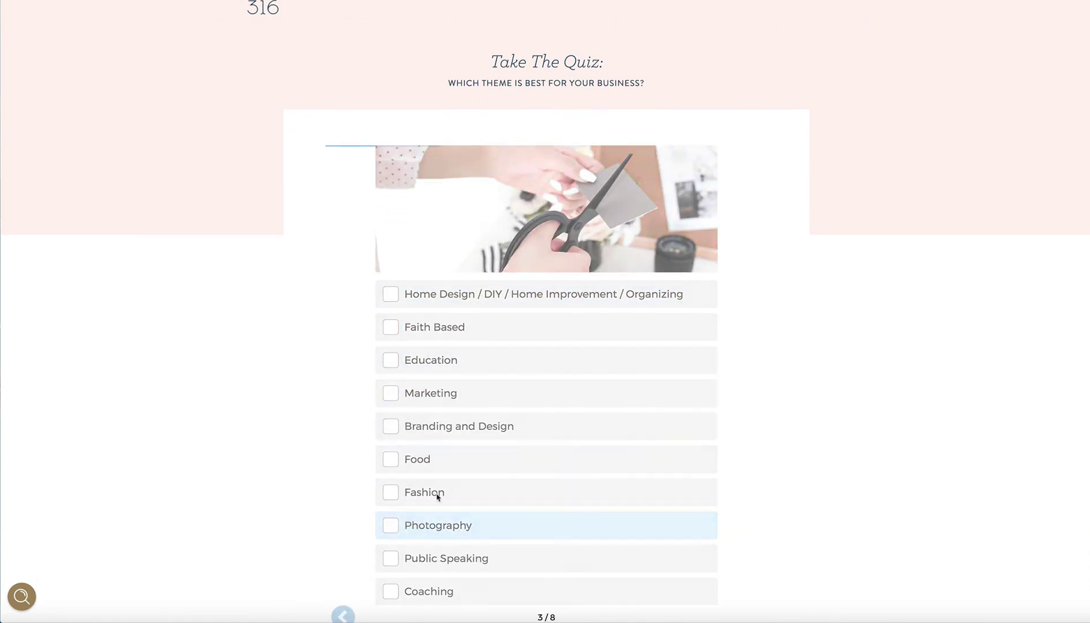
scroll(576, 403, "down", 2)
left_click(396, 419)
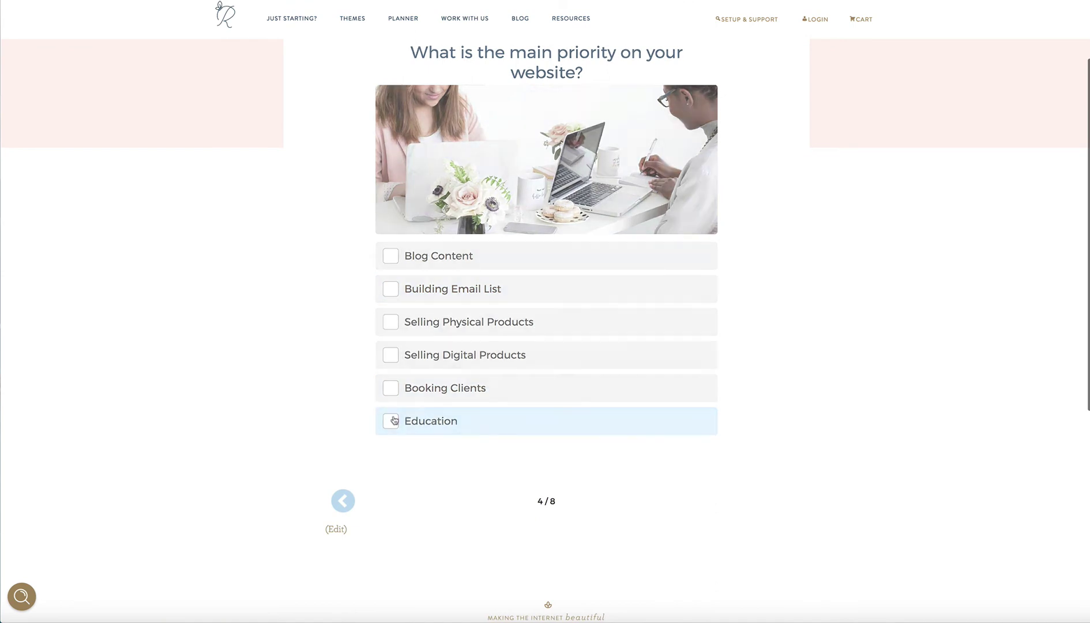
scroll(541, 441, "up", 3)
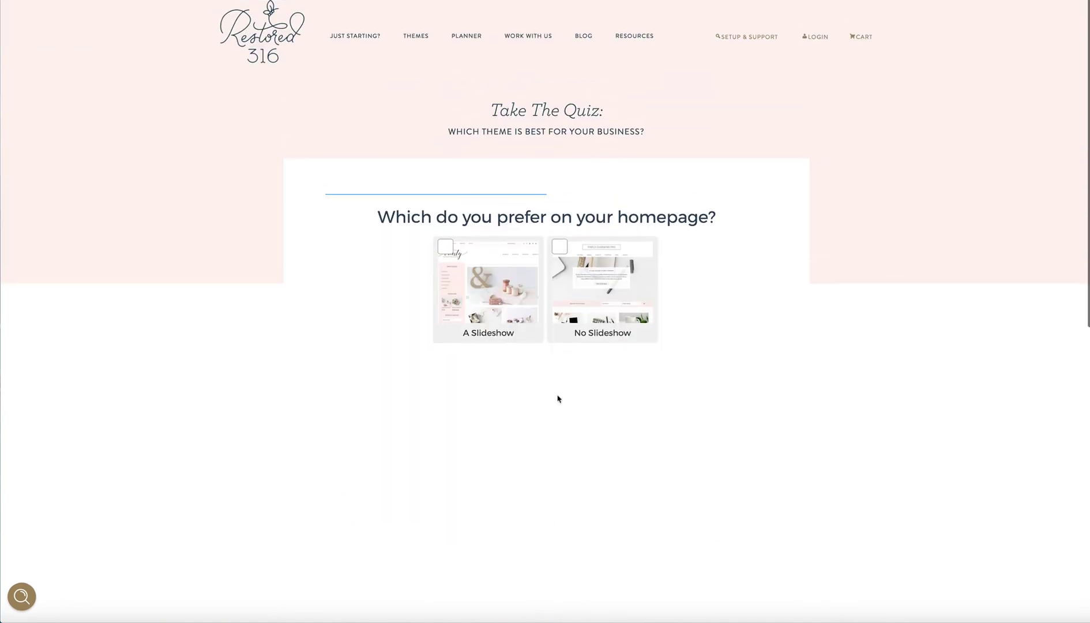
left_click(557, 252)
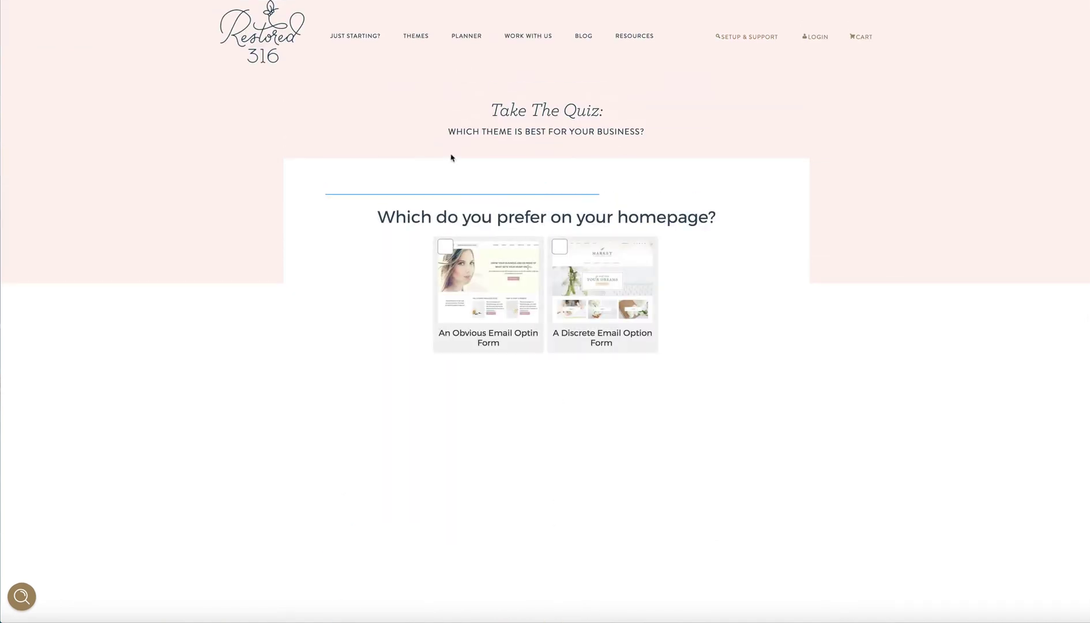
left_click(442, 255)
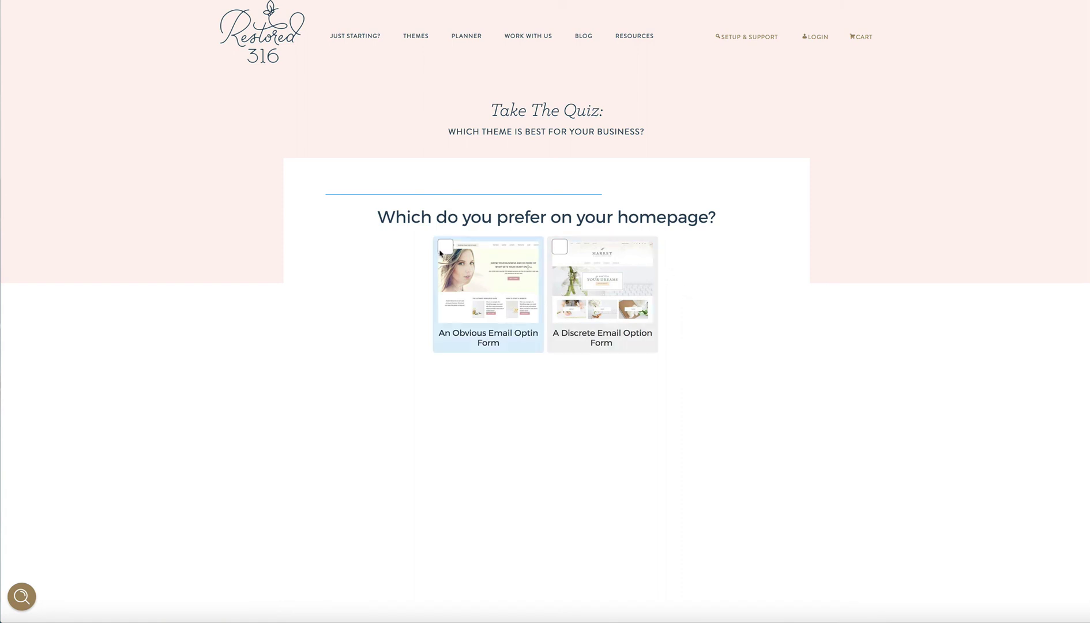
left_click(571, 303)
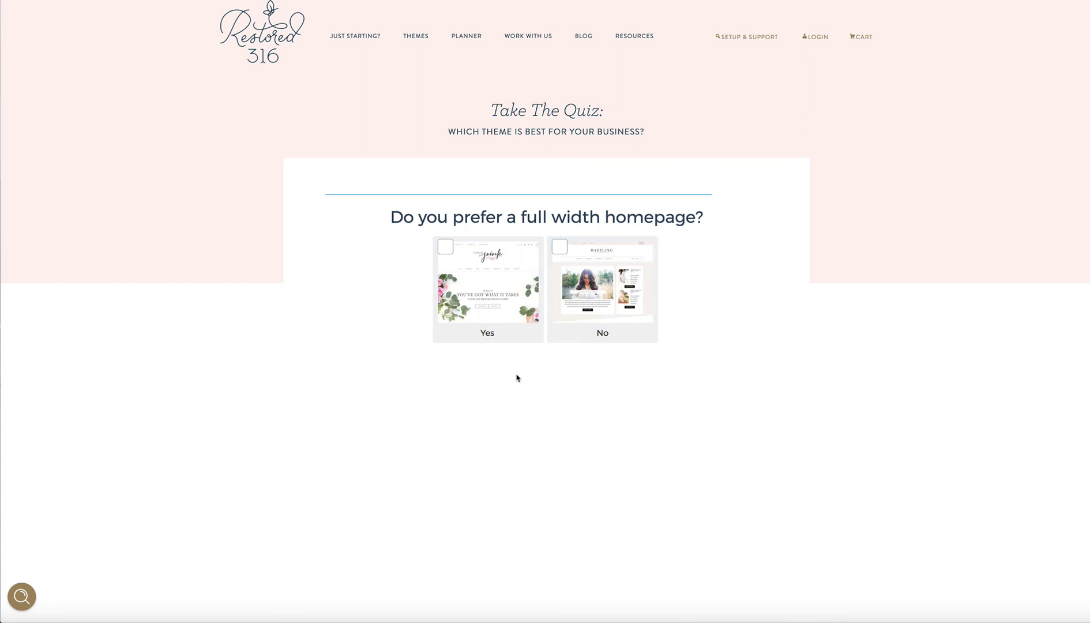
left_click(557, 253)
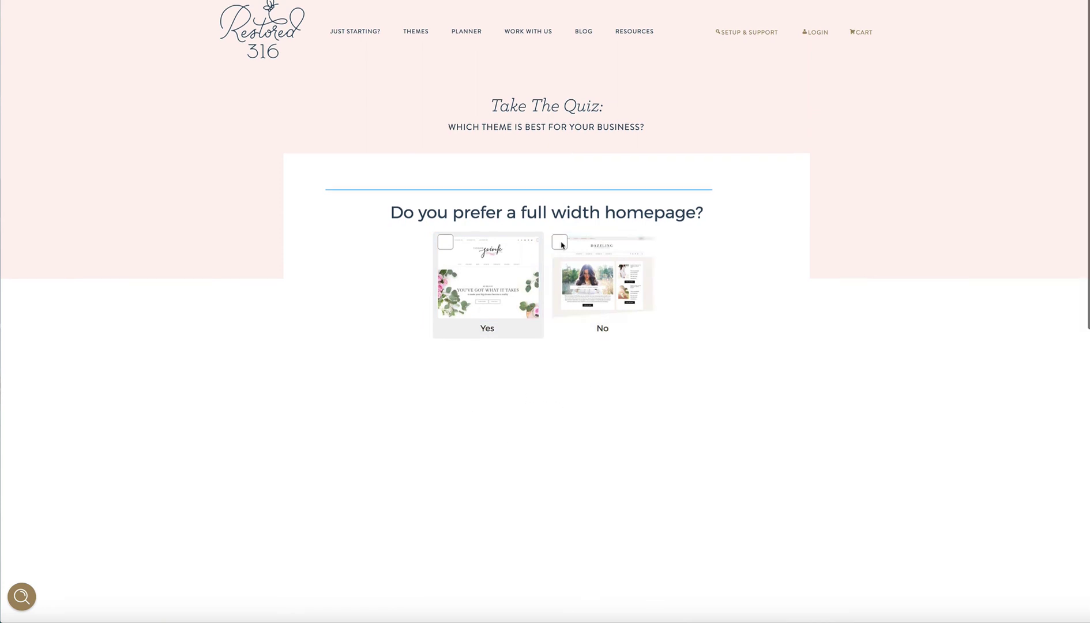
left_click(442, 264)
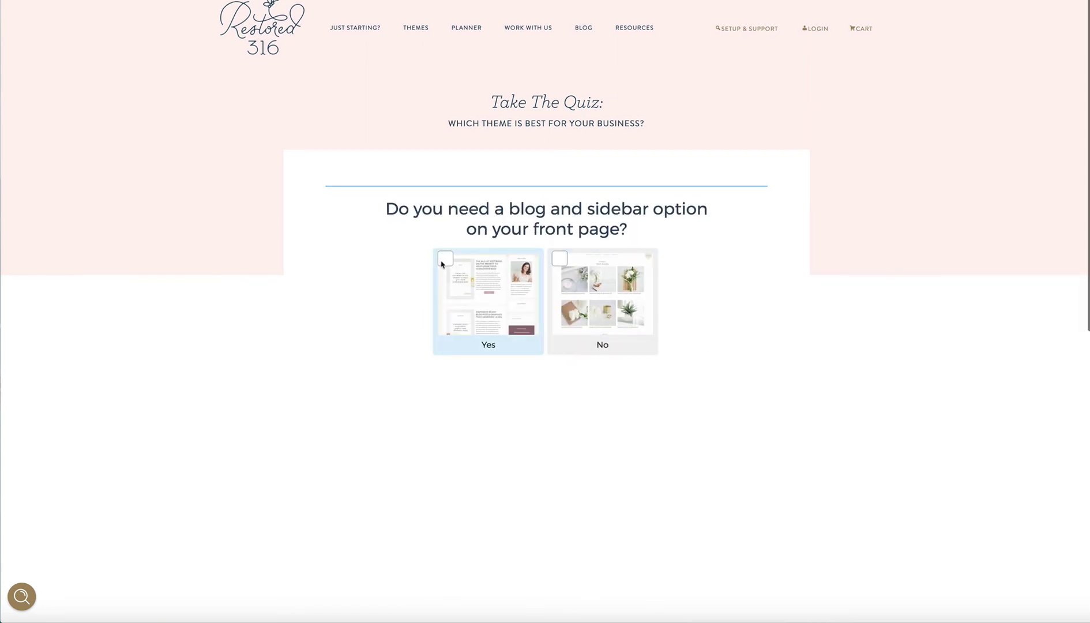
Step: Enter the first name and an autofilled email, then submit to get the Dazzling result
left_click(563, 360)
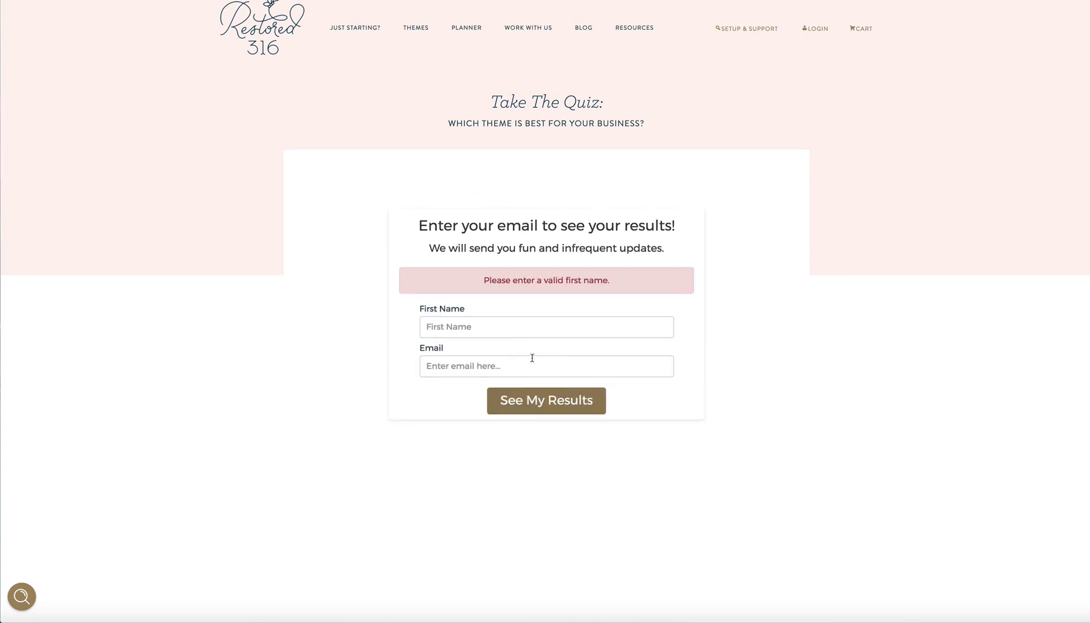
left_click(485, 329)
type("lesley")
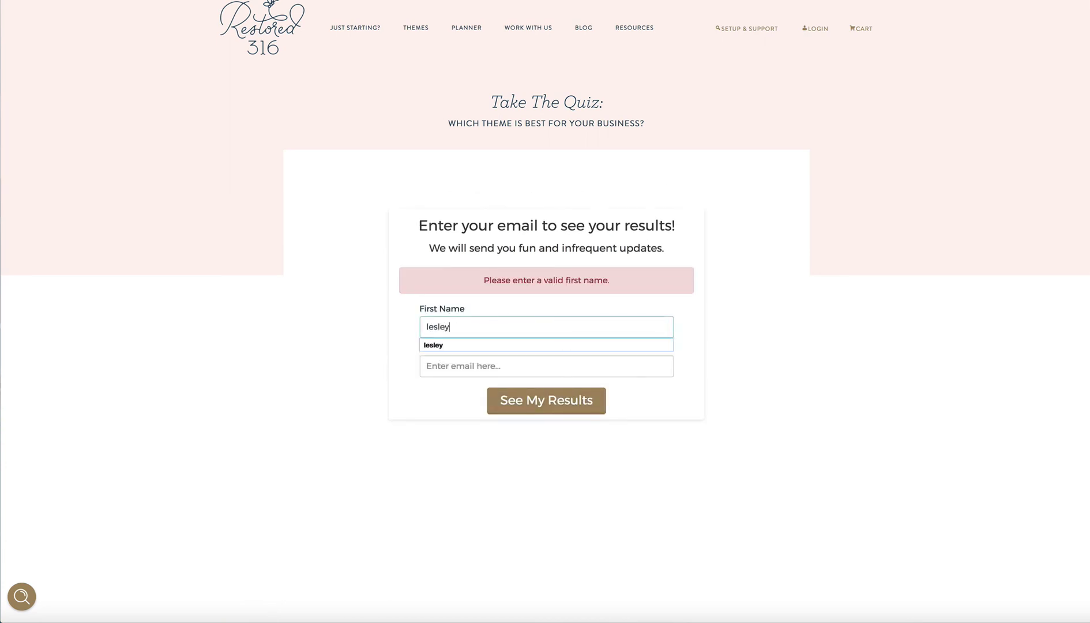
key("Tab")
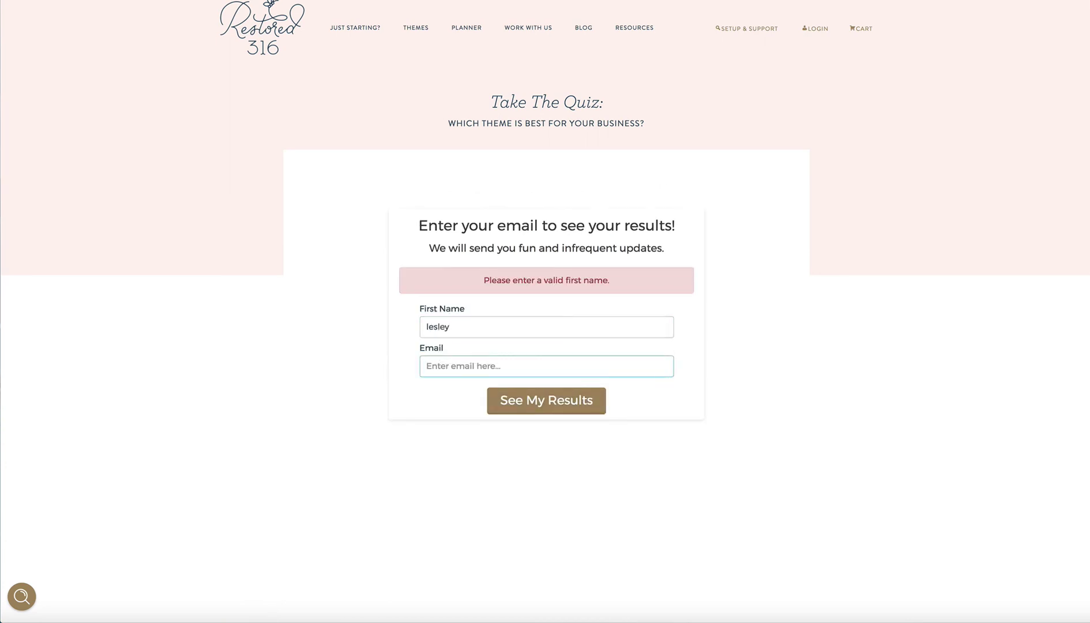
type("le")
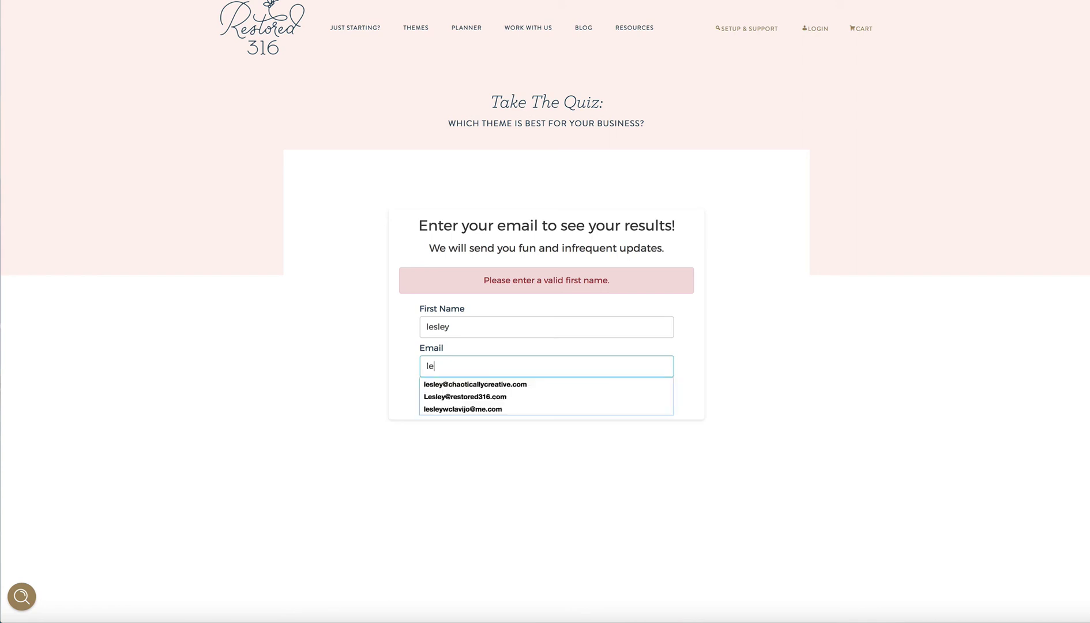
key("Down")
key("Down")
key("Return")
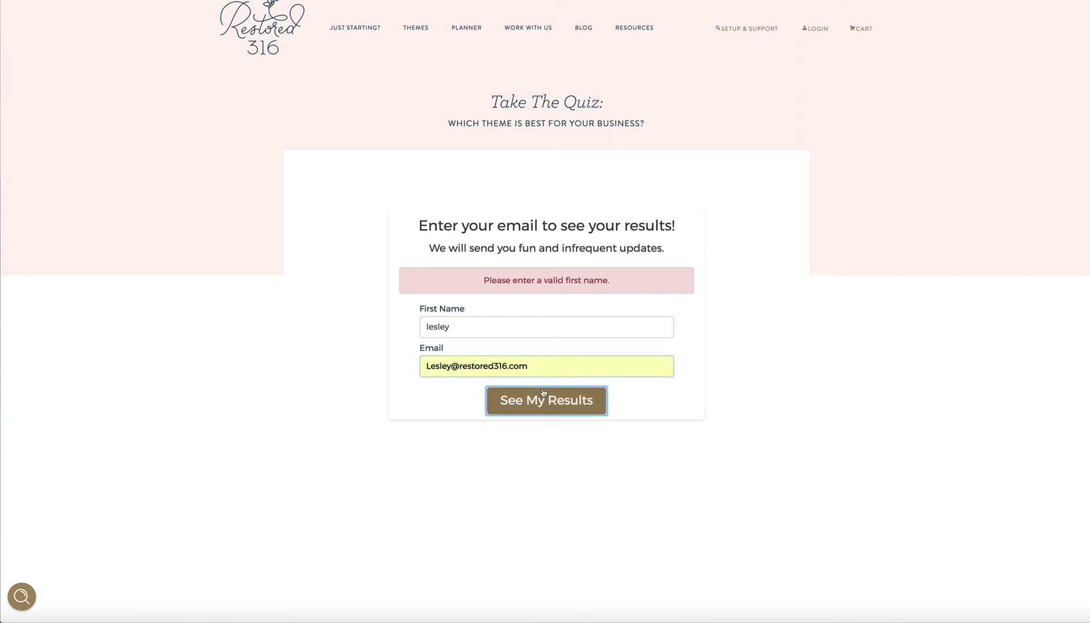
left_click(543, 390)
scroll(538, 352, "down", 3)
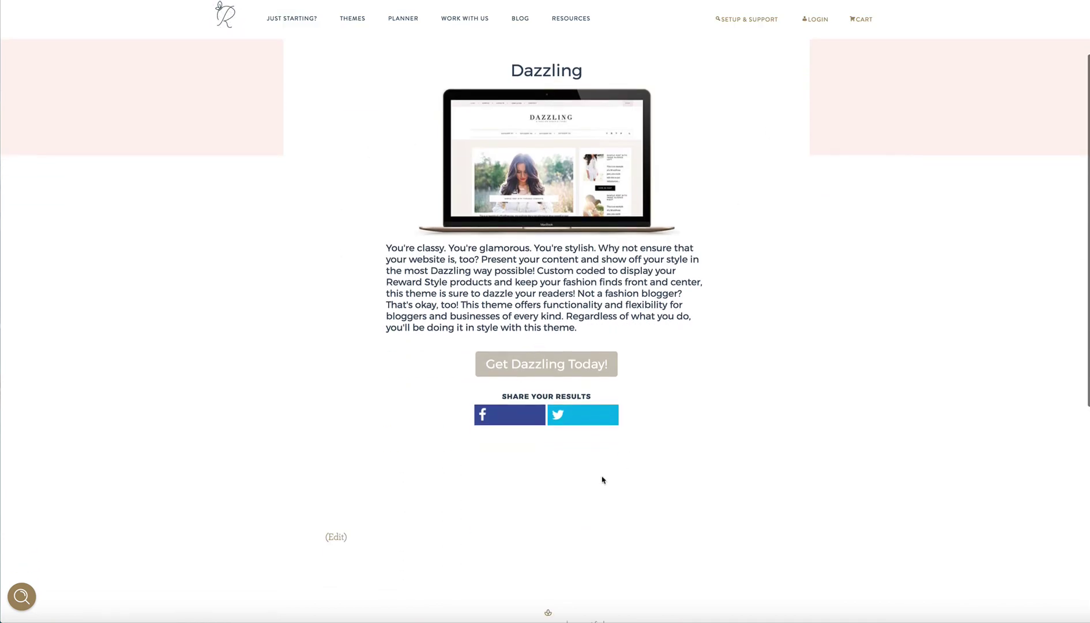
left_click(499, 415)
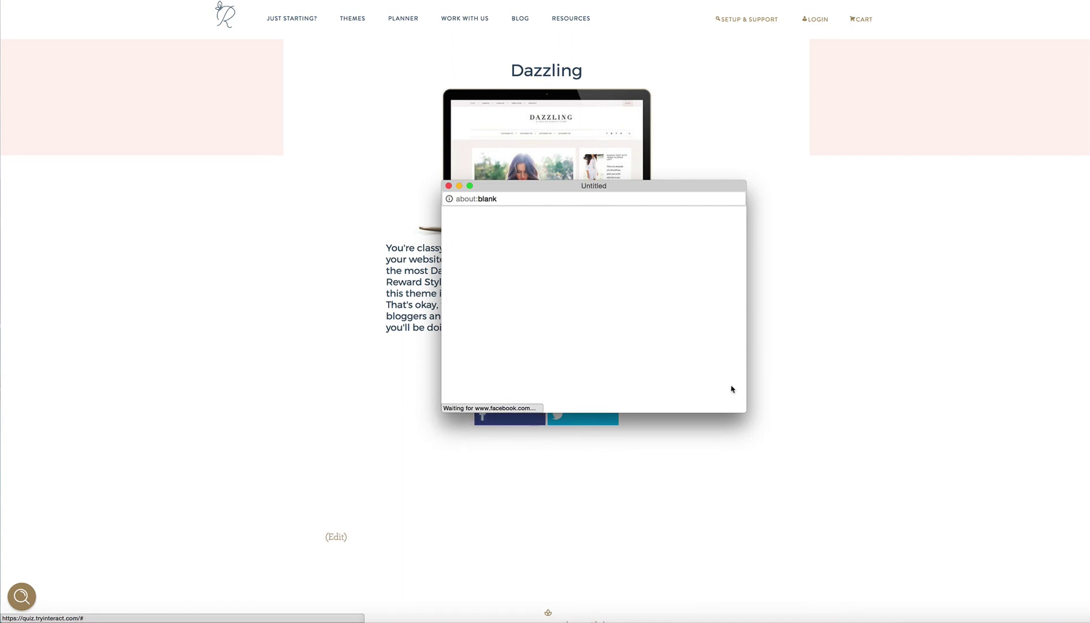
left_click_drag(744, 411, 845, 480)
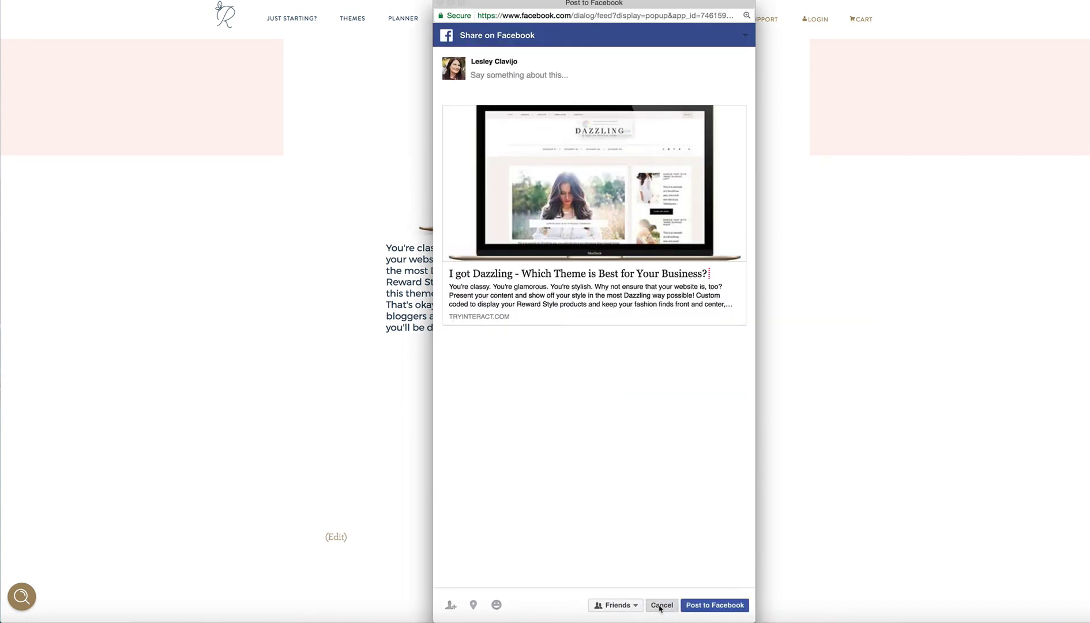
left_click(661, 605)
left_click(699, 150)
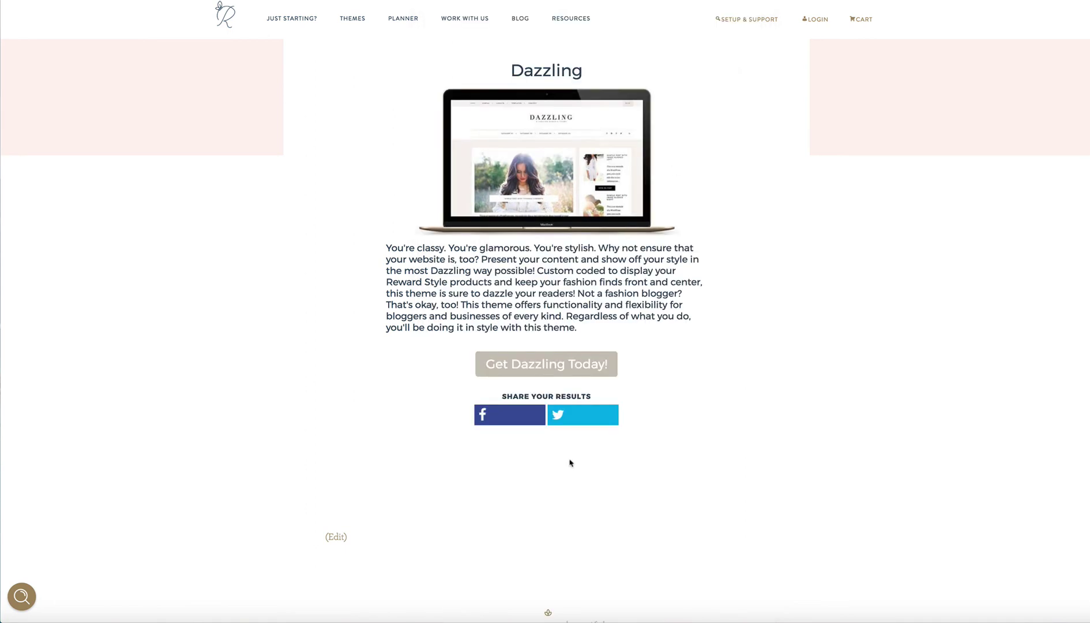
left_click(576, 421)
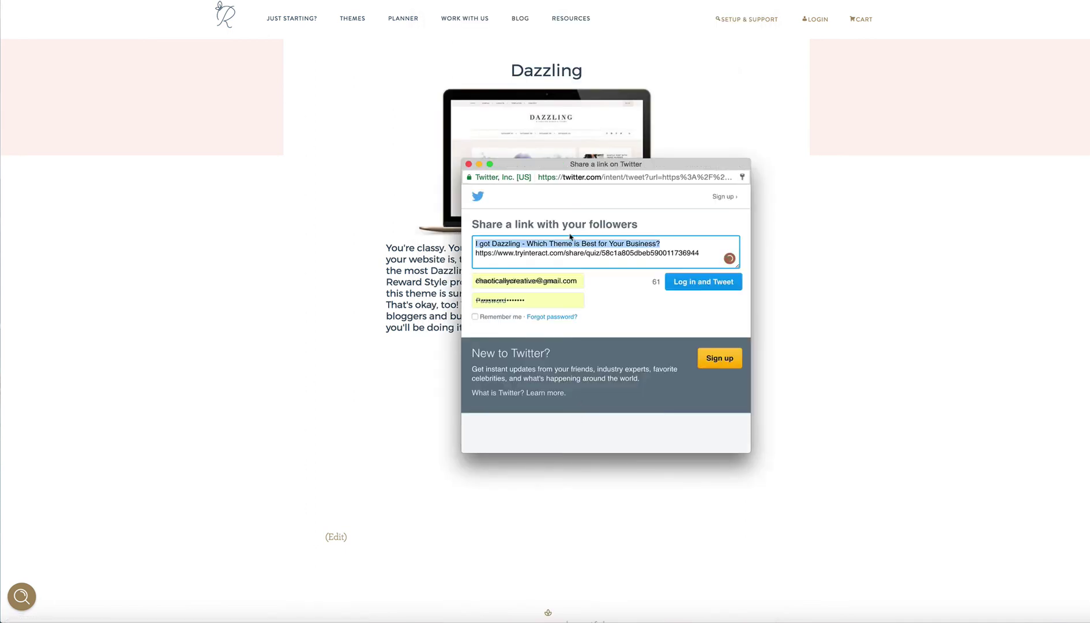
left_click(468, 164)
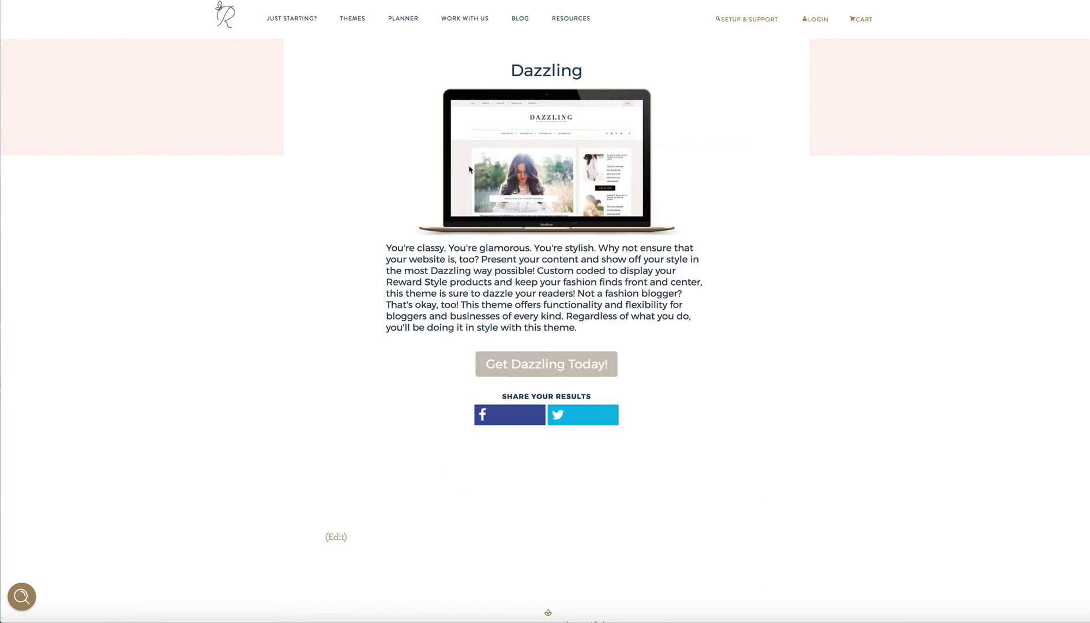
scroll(628, 164, "up", 3)
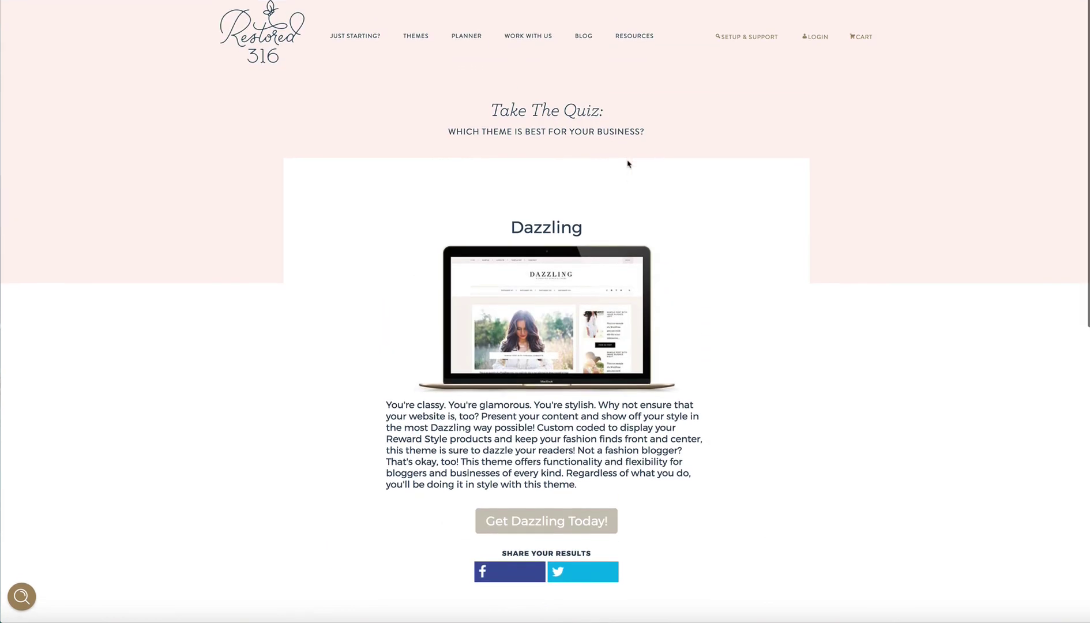
scroll(353, 185, "down", 2)
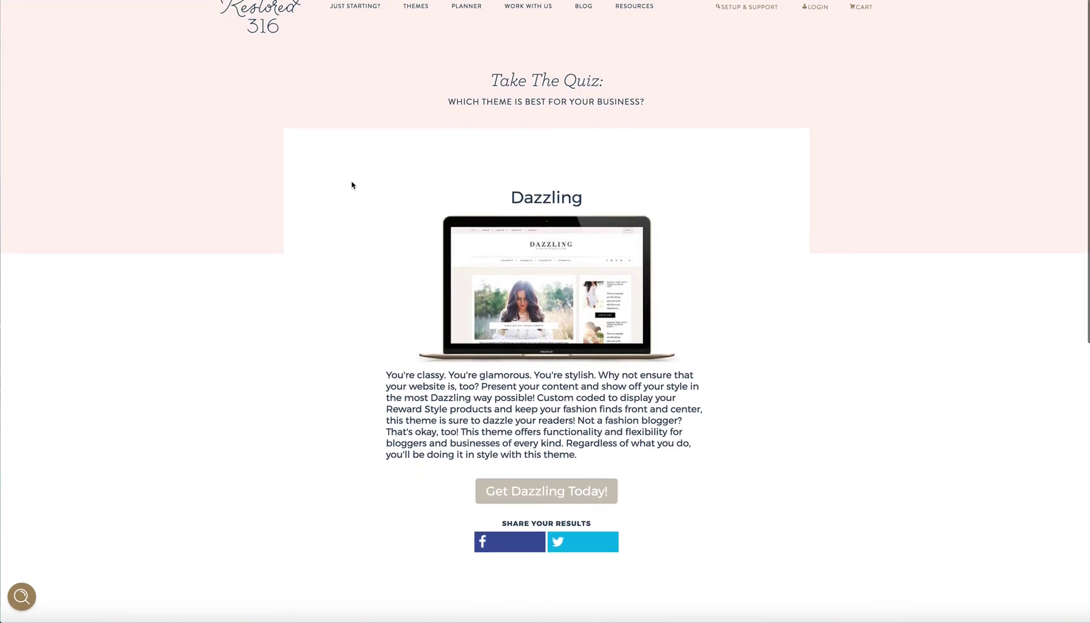
scroll(352, 184, "up", 2)
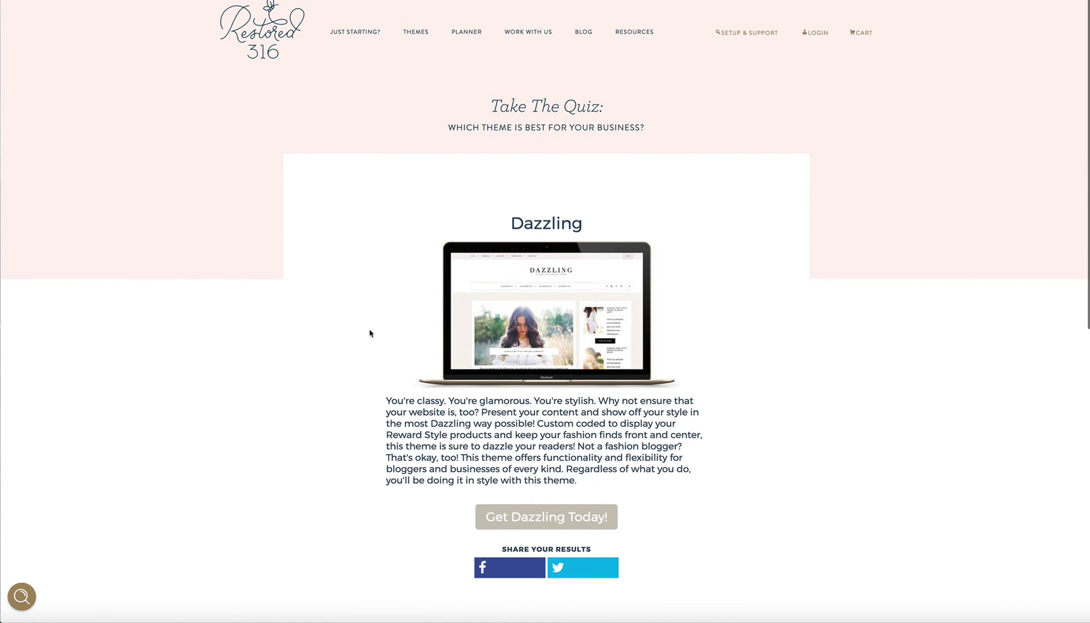
scroll(370, 333, "down", 1)
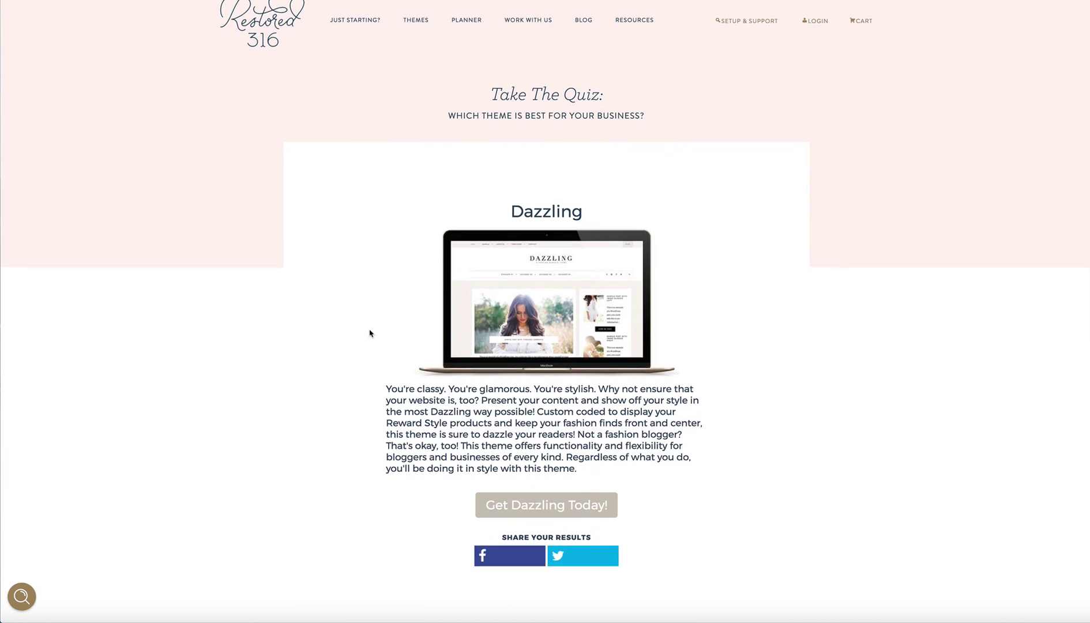
scroll(597, 382, "down", 5)
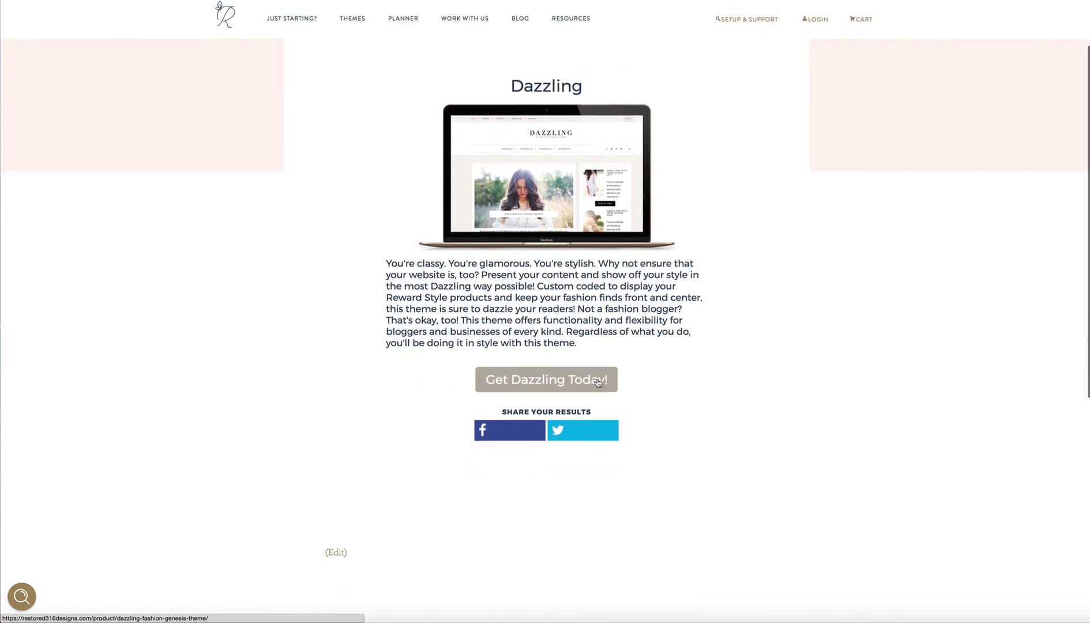
scroll(597, 379, "up", 5)
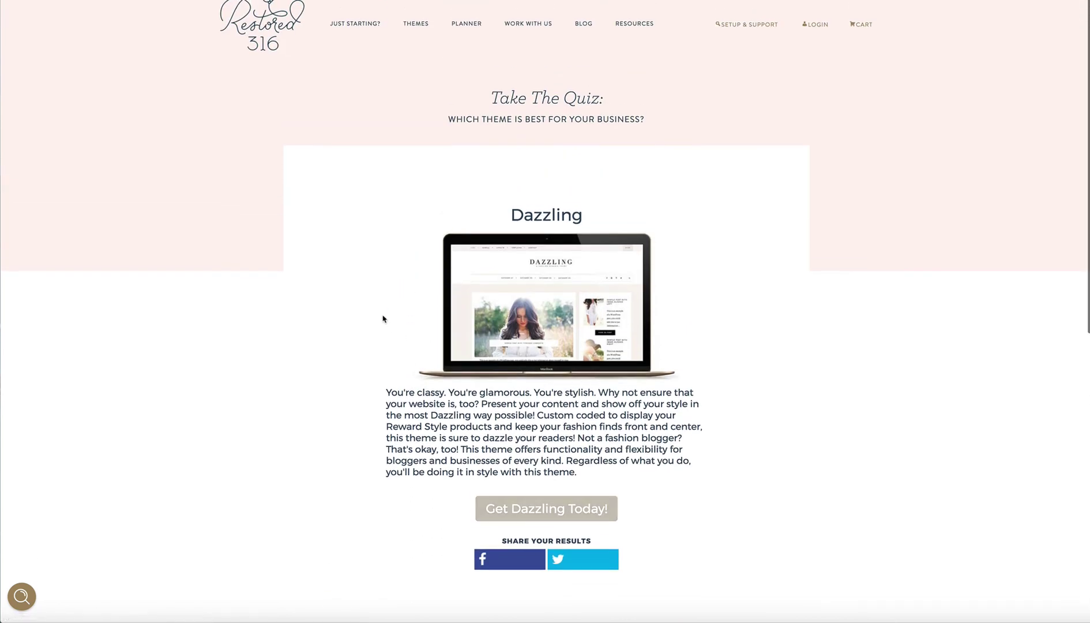
scroll(411, 170, "up", 1)
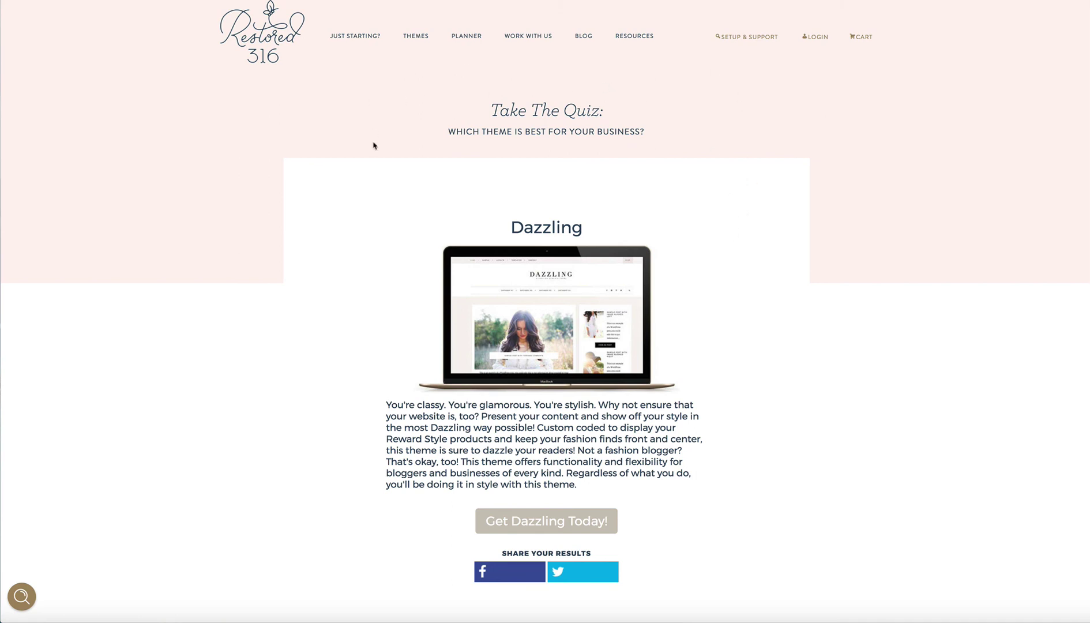
scroll(314, 335, "down", 1)
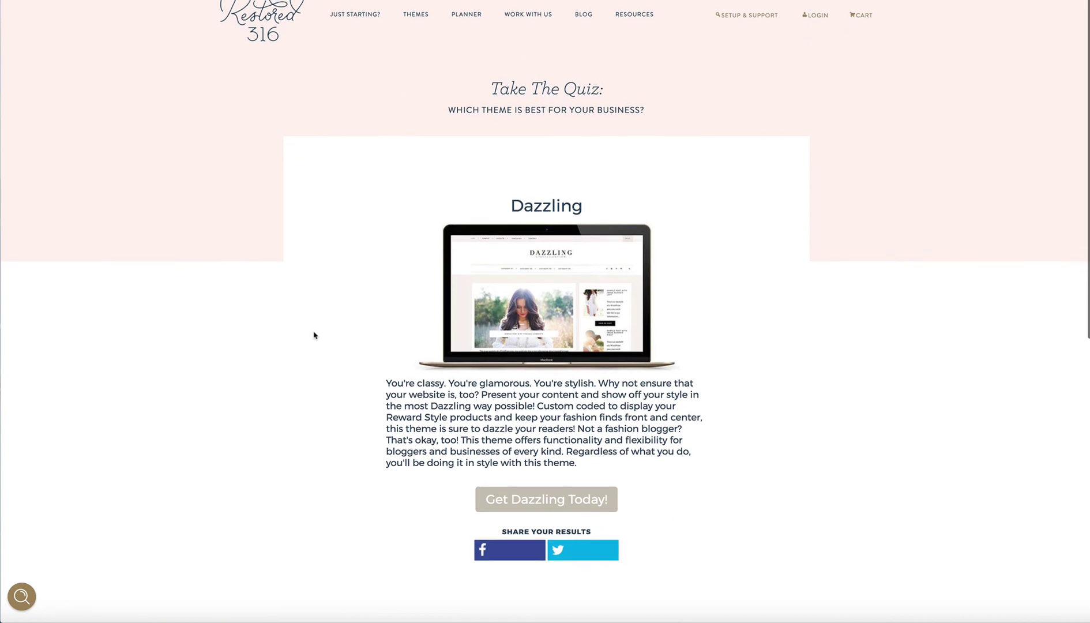
scroll(314, 335, "up", 1)
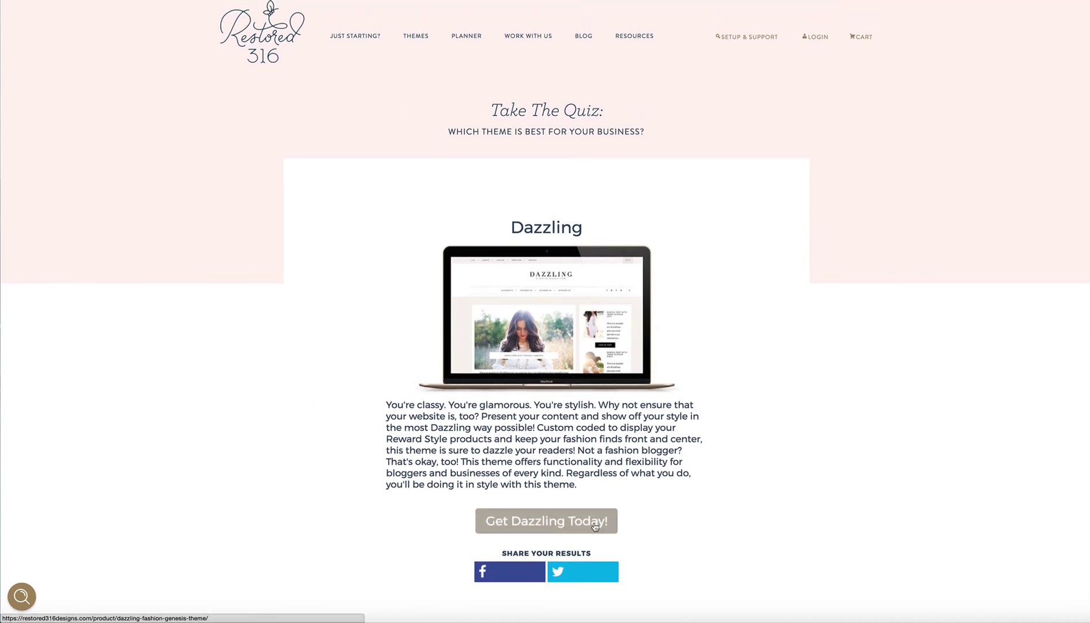
scroll(675, 513, "down", 1)
scroll(676, 503, "up", 1)
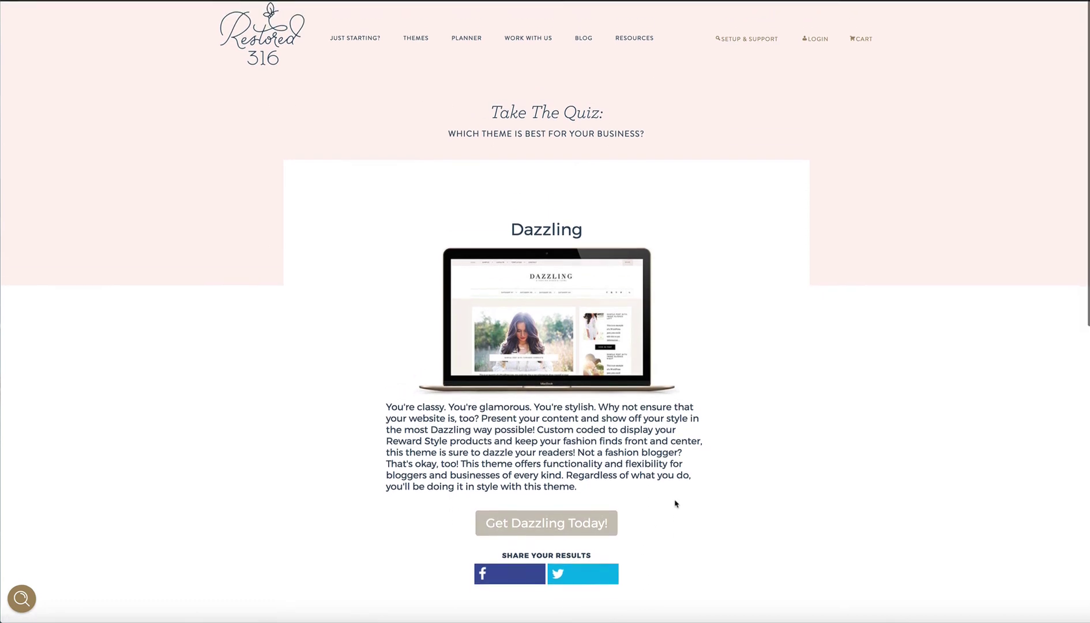